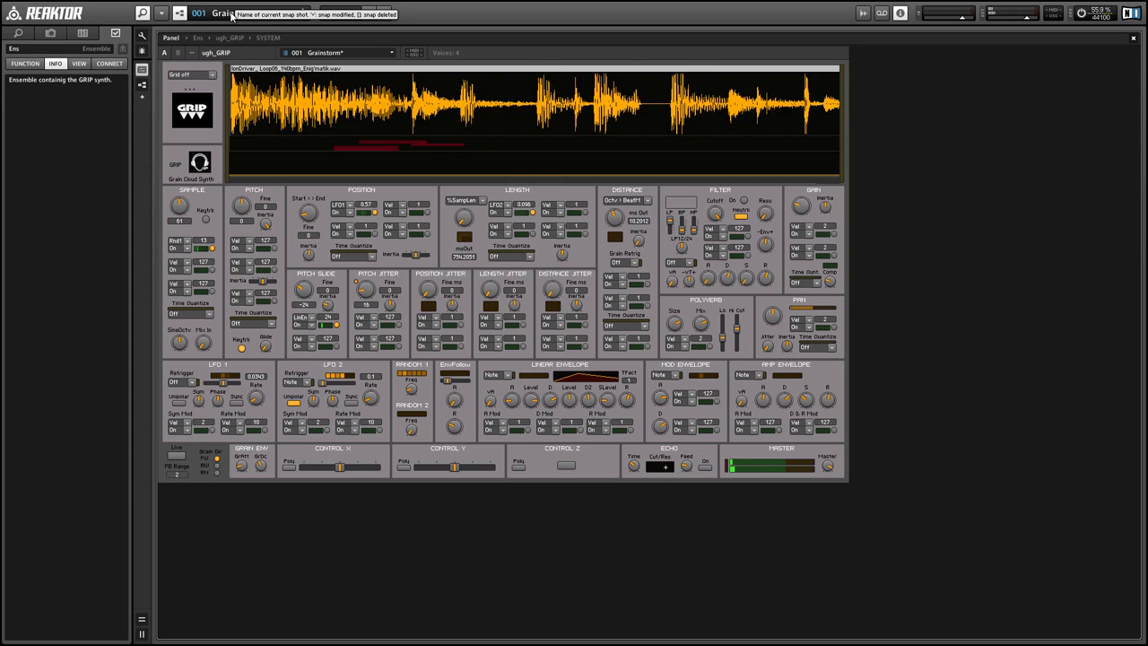
Load the Glitch pop snapshot and nudge the Start<->End position toward the sample's beginning.
{"action": "left_click", "coordinate": [233, 14]}
{"action": "left_click", "coordinate": [252, 84]}
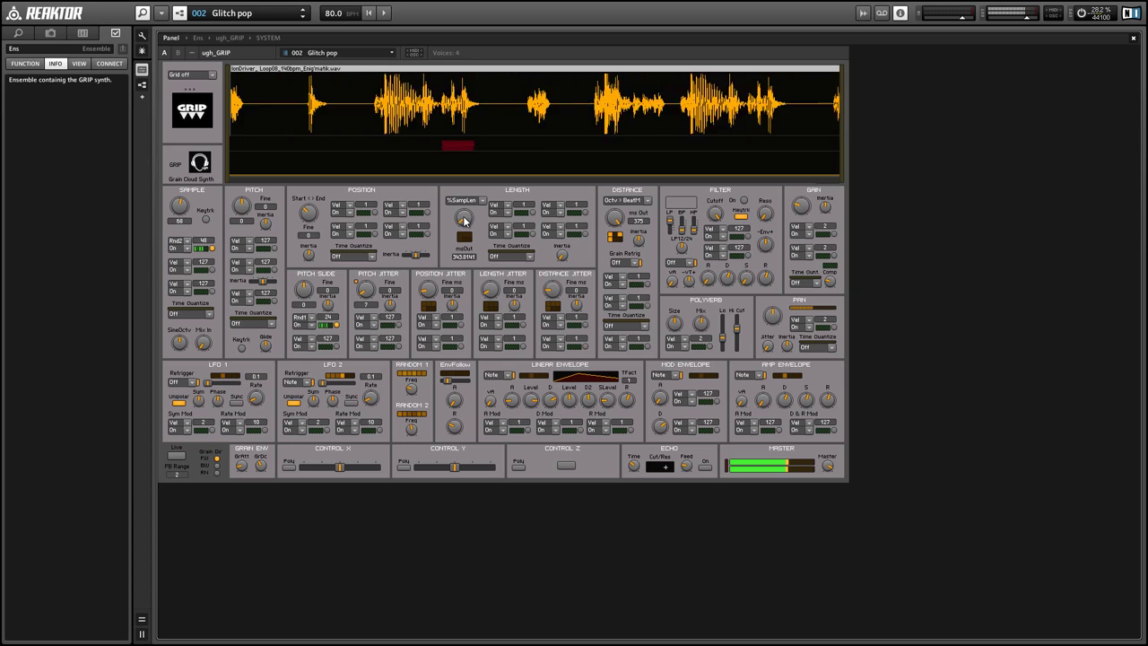
{"action": "left_click_drag", "start_coordinate": [308, 217], "coordinate": [311, 227]}
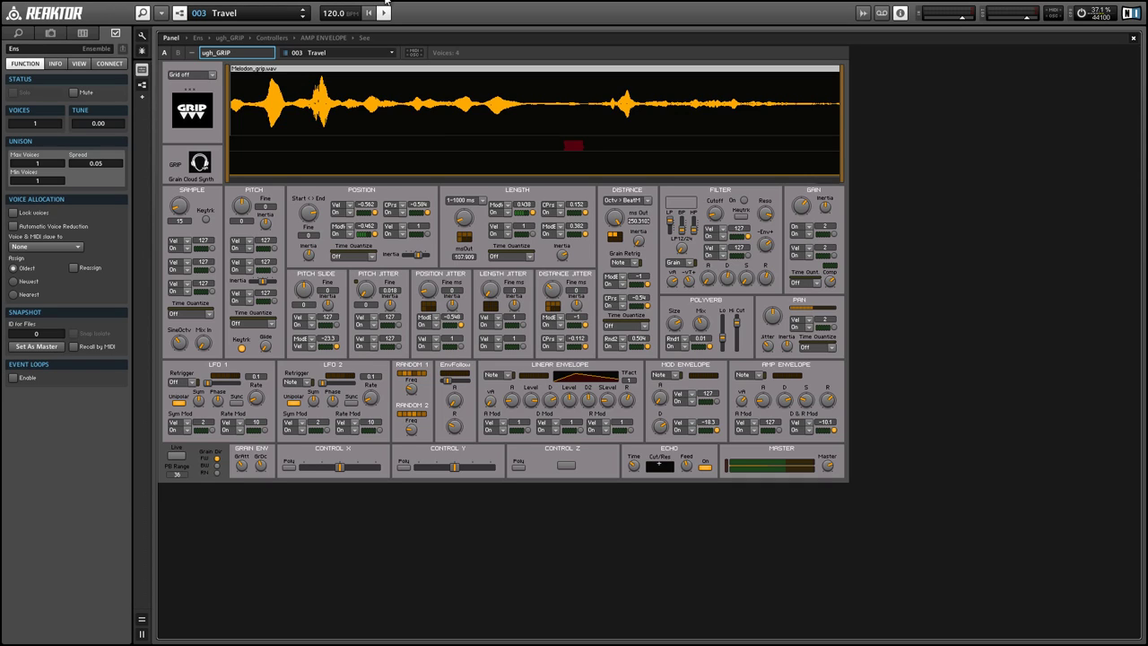
{"action": "left_click", "coordinate": [383, 12]}
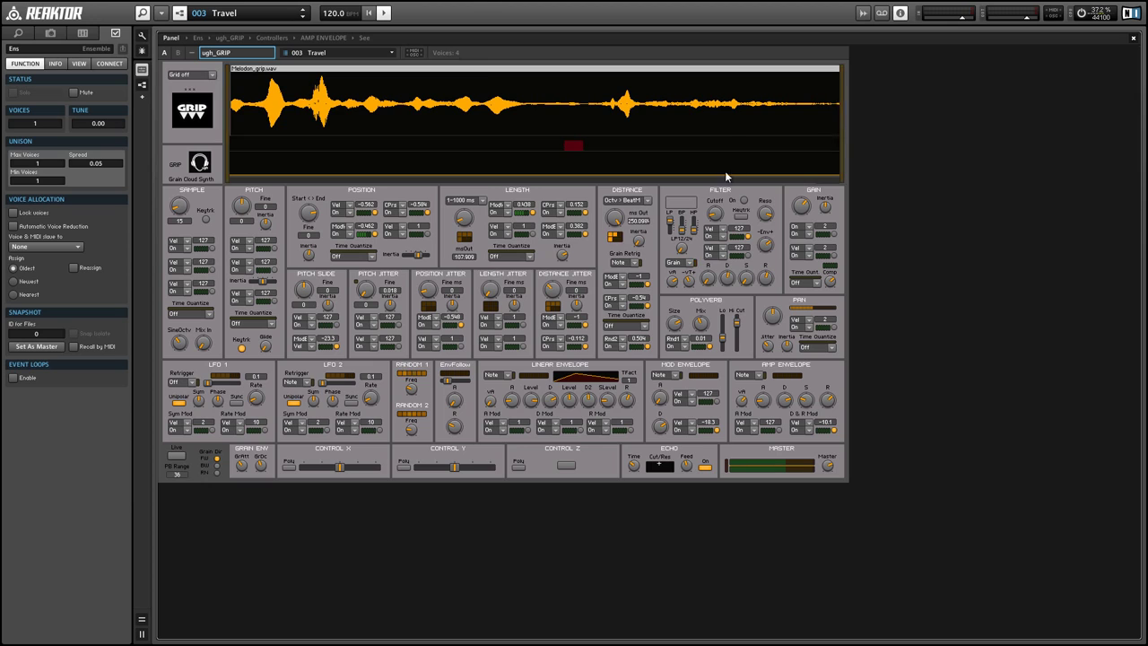
{"action": "left_click_drag", "start_coordinate": [871, 185], "coordinate": [220, 65]}
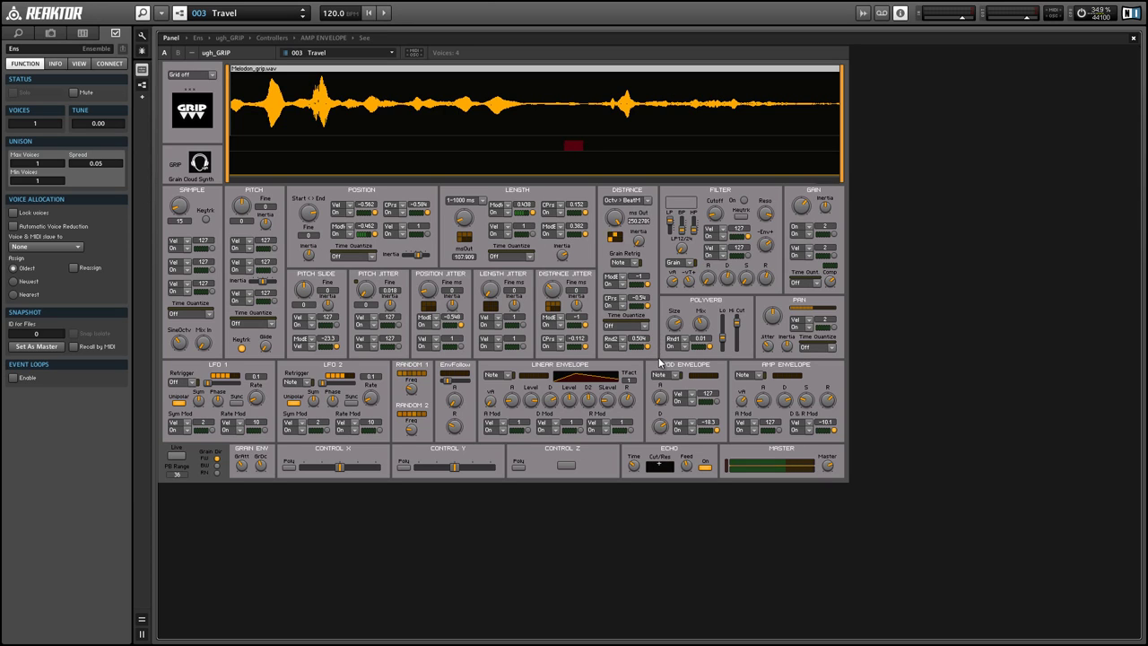
{"action": "left_click", "coordinate": [623, 269]}
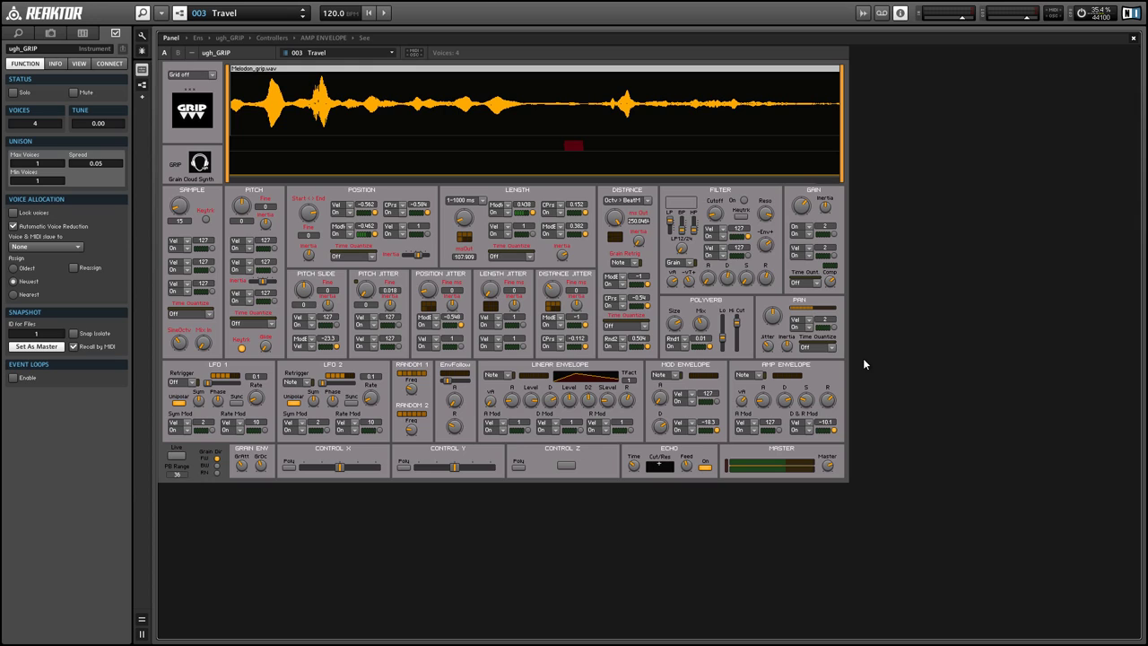
{"action": "left_click_drag", "start_coordinate": [863, 358], "coordinate": [658, 178]}
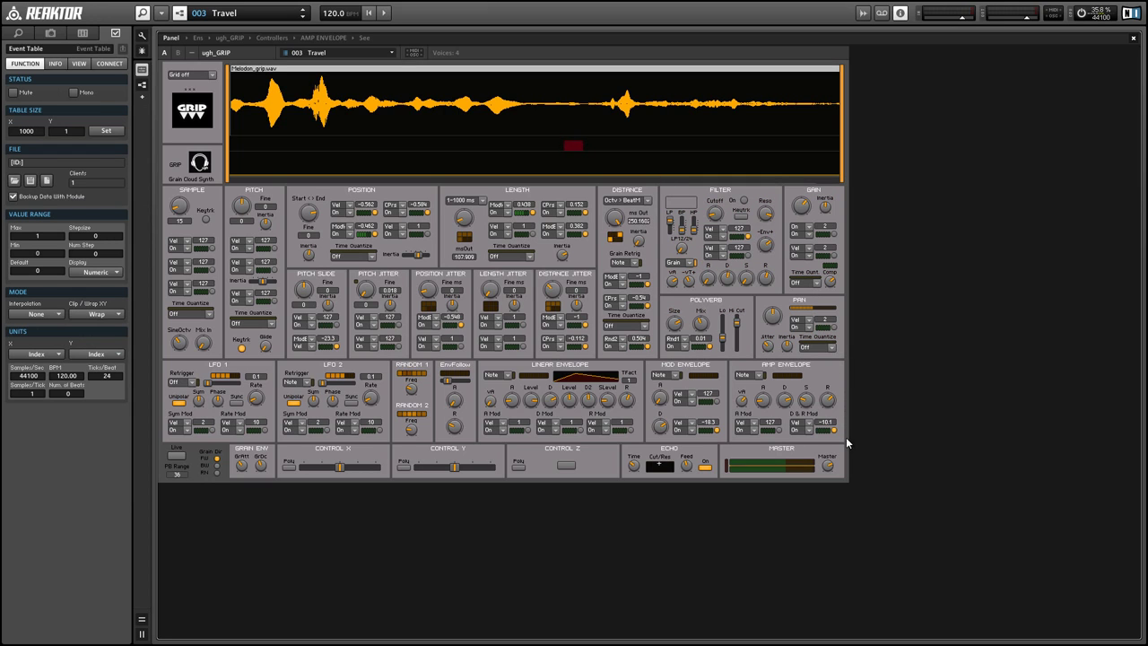
{"action": "mouse_move", "coordinate": [860, 442]}
{"action": "left_mouse_down"}
{"action": "mouse_move", "coordinate": [846, 428]}
{"action": "mouse_move", "coordinate": [160, 355]}
{"action": "left_mouse_up"}
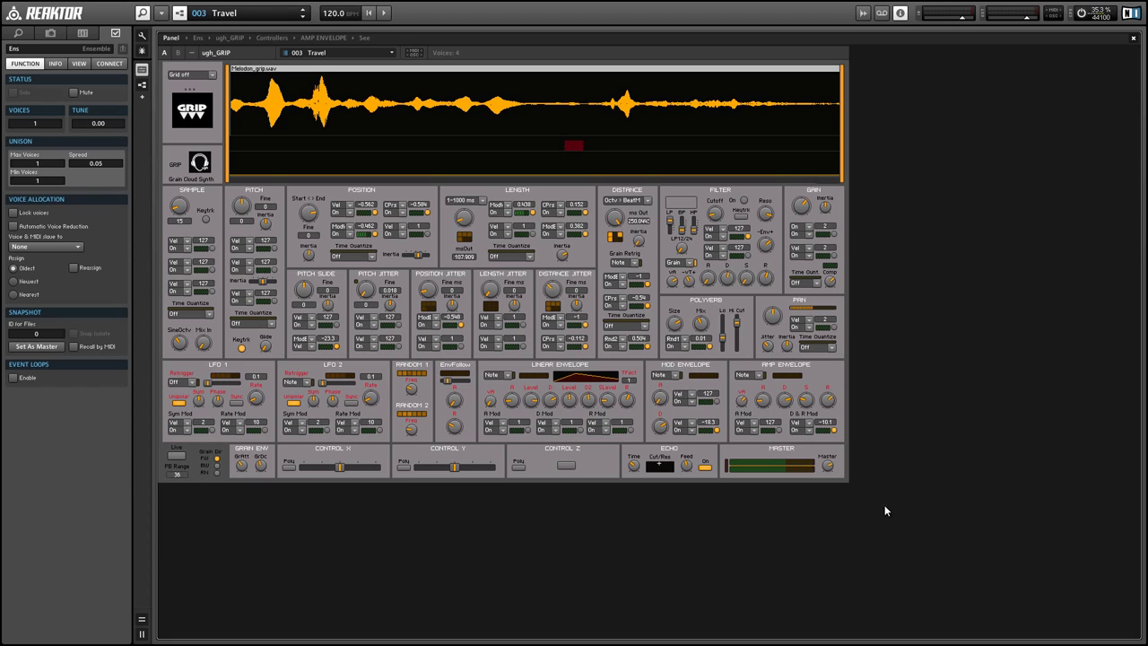
{"action": "mouse_move", "coordinate": [876, 498]}
{"action": "left_mouse_down"}
{"action": "mouse_move", "coordinate": [672, 466]}
{"action": "mouse_move", "coordinate": [623, 446]}
{"action": "left_mouse_up"}
{"action": "left_click_drag", "start_coordinate": [629, 499], "coordinate": [270, 432]}
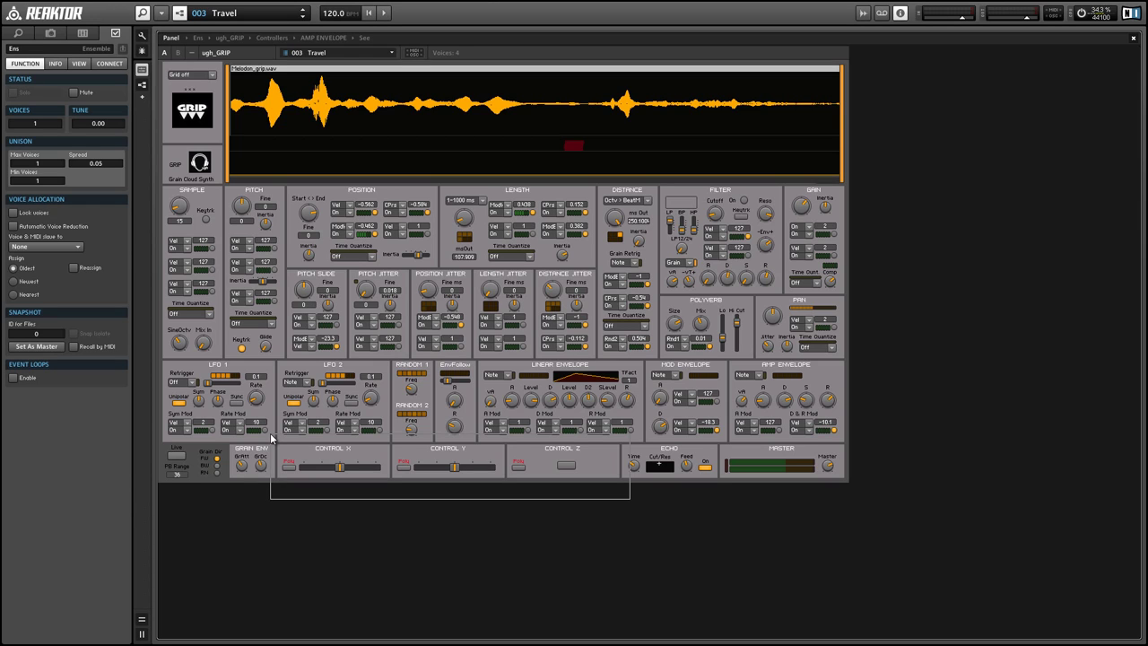
{"action": "left_click_drag", "start_coordinate": [269, 432], "coordinate": [270, 432]}
{"action": "left_click_drag", "start_coordinate": [282, 482], "coordinate": [138, 435]}
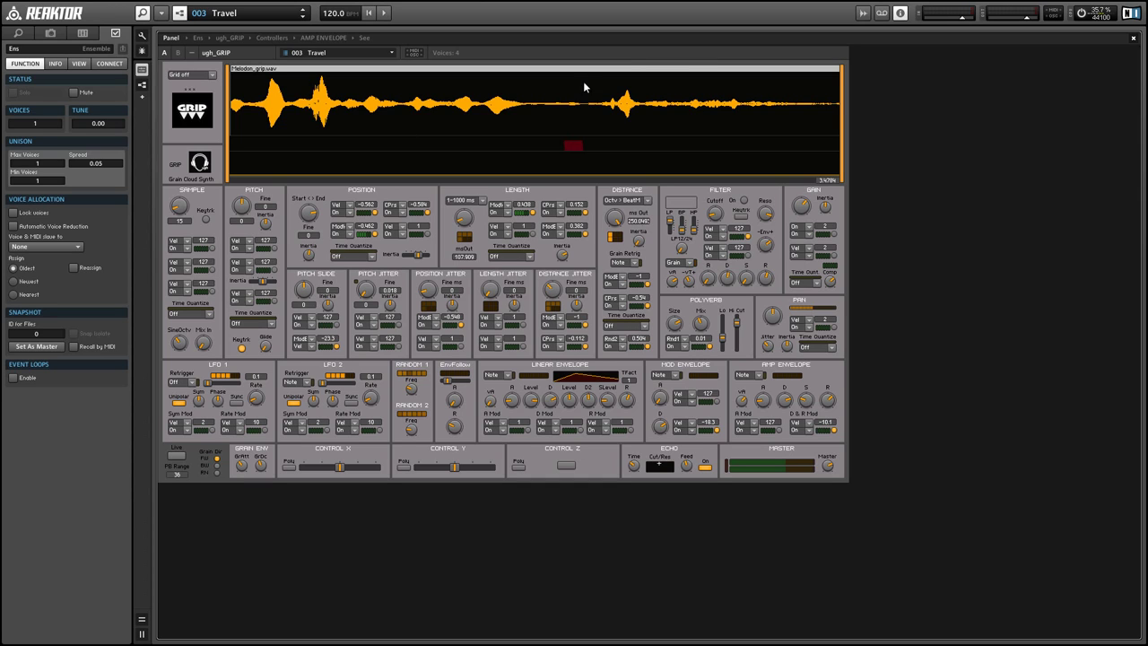
Change the sample to 55, then select Blechdach_grip in the sample map editor and choose Add.
{"action": "mouse_move", "coordinate": [179, 205]}
{"action": "left_mouse_down"}
{"action": "mouse_move", "coordinate": [181, 219]}
{"action": "mouse_move", "coordinate": [183, 190]}
{"action": "left_mouse_up"}
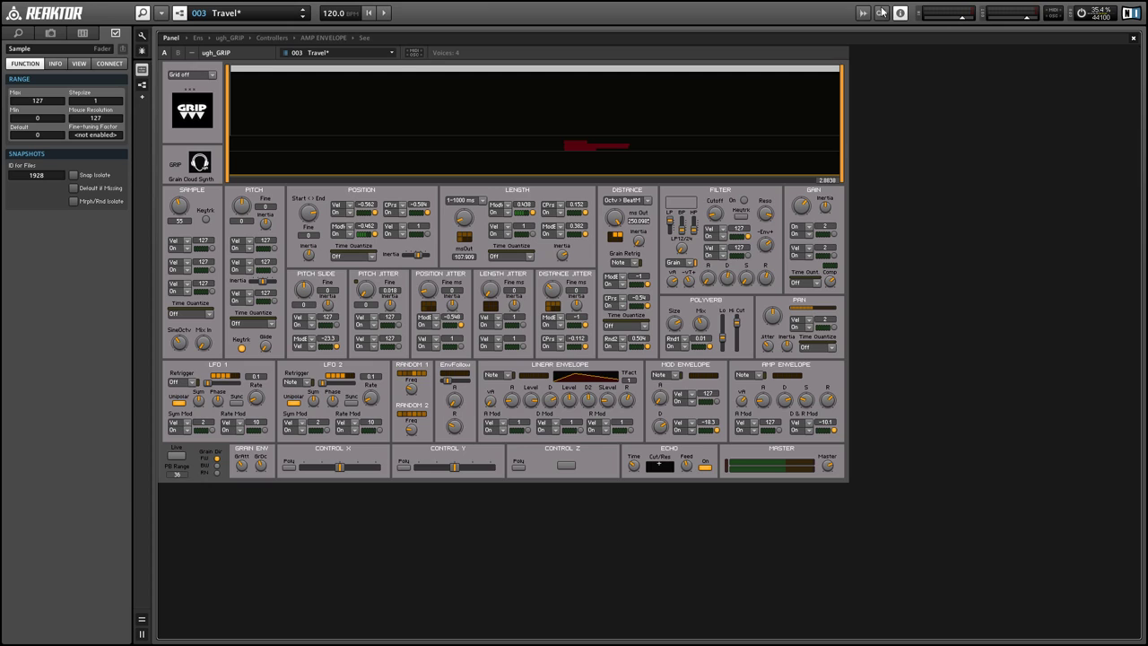
{"action": "left_click", "coordinate": [881, 12]}
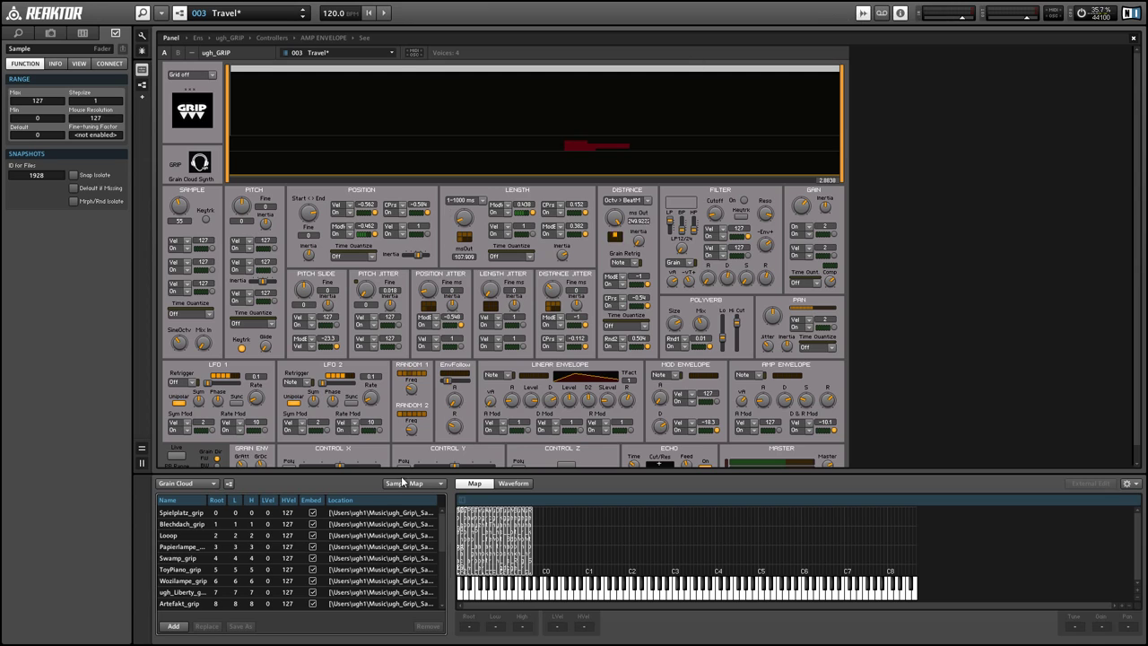
{"action": "left_click", "coordinate": [219, 524]}
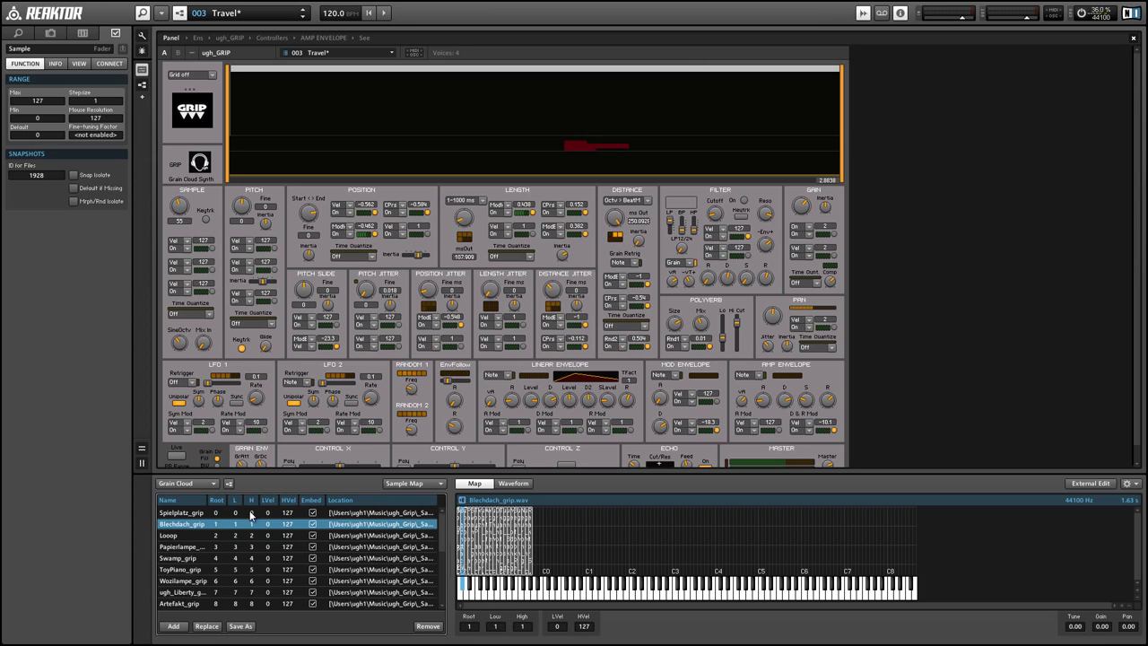
{"action": "scroll", "coordinate": [247, 527], "scroll_direction": "down", "scroll_amount": 3}
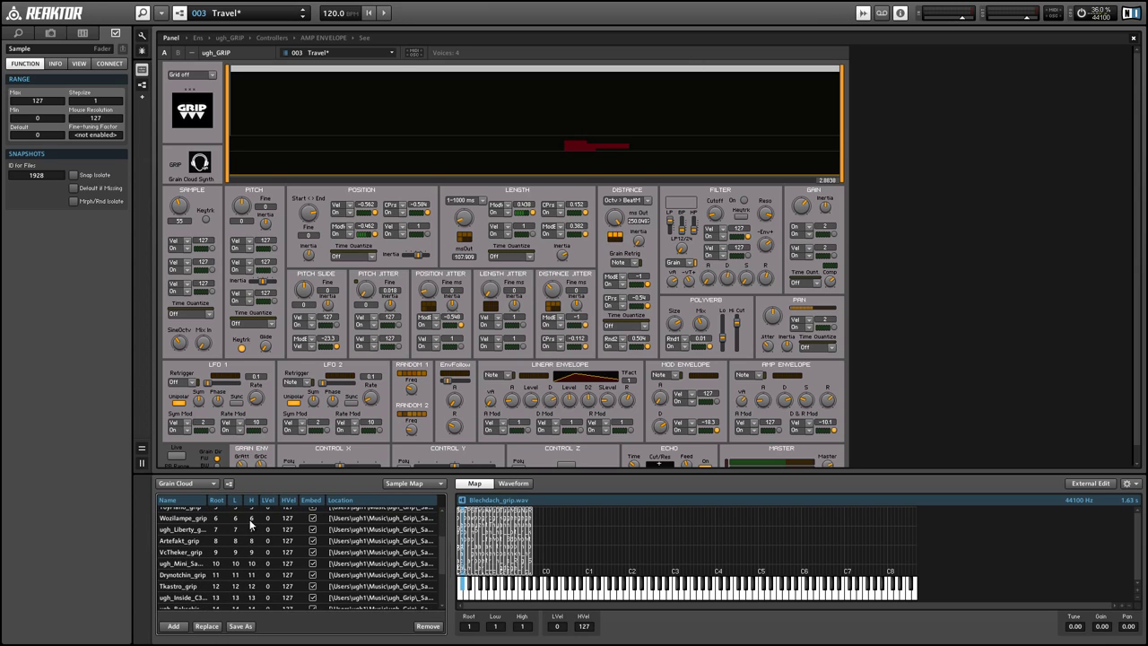
{"action": "scroll", "coordinate": [259, 530], "scroll_direction": "down", "scroll_amount": 5}
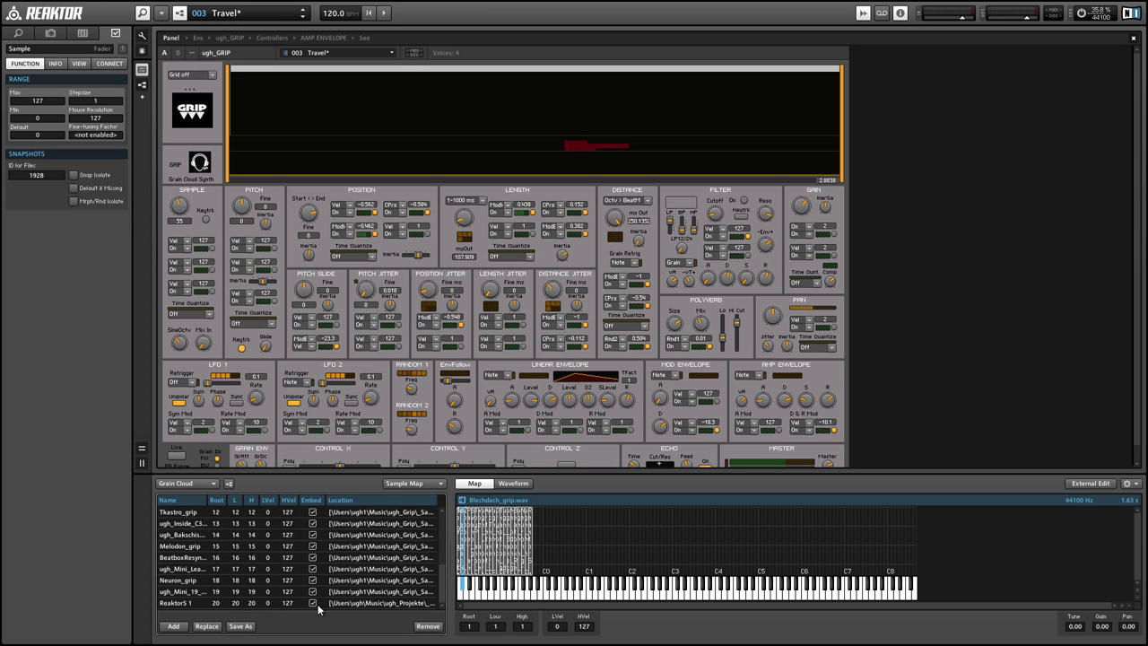
{"action": "left_click", "coordinate": [173, 625]}
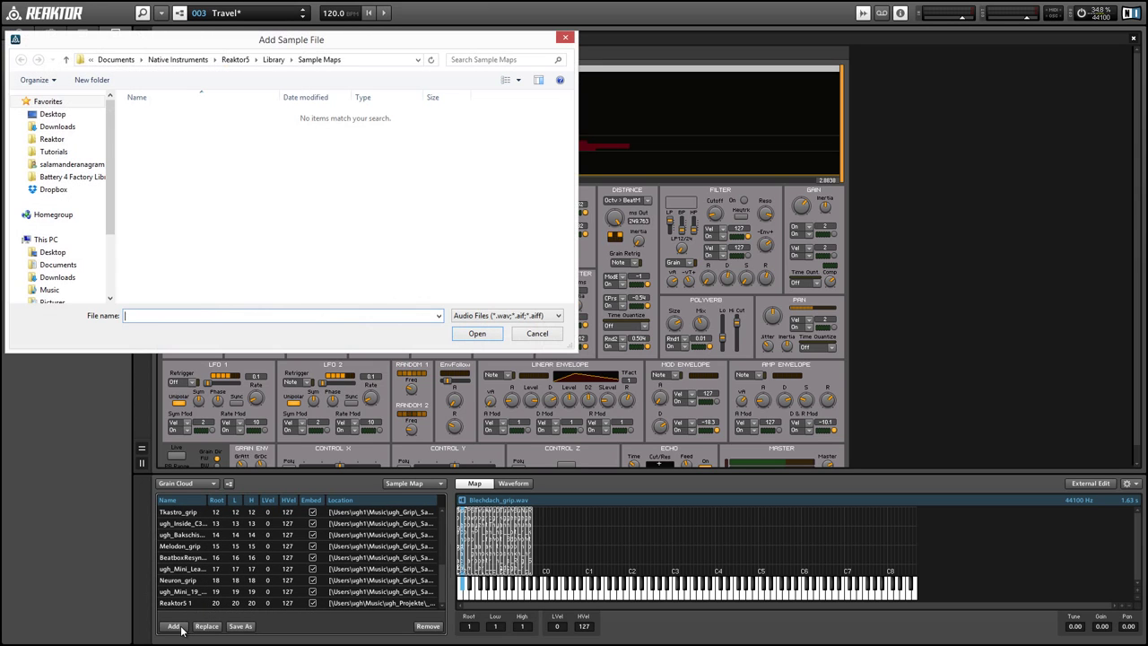
Add Clearly Now 79bpm Main.wav from Downloads > Wavs > Loop to the Grain Cloud sample map.
{"action": "left_click", "coordinate": [23, 278]}
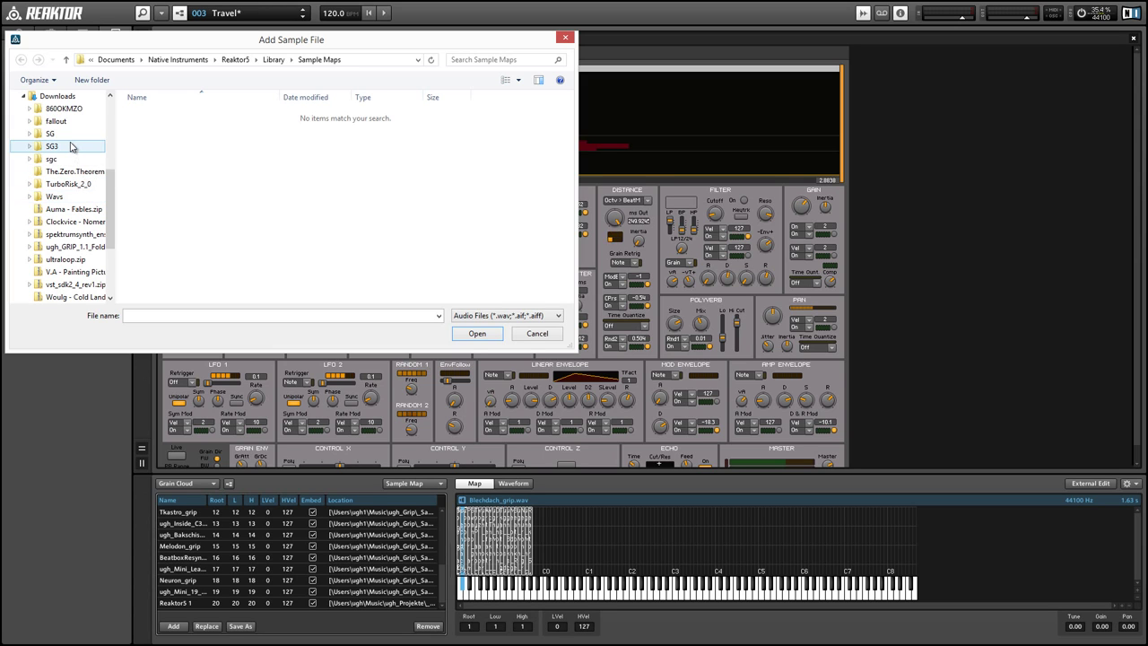
{"action": "left_click", "coordinate": [66, 197]}
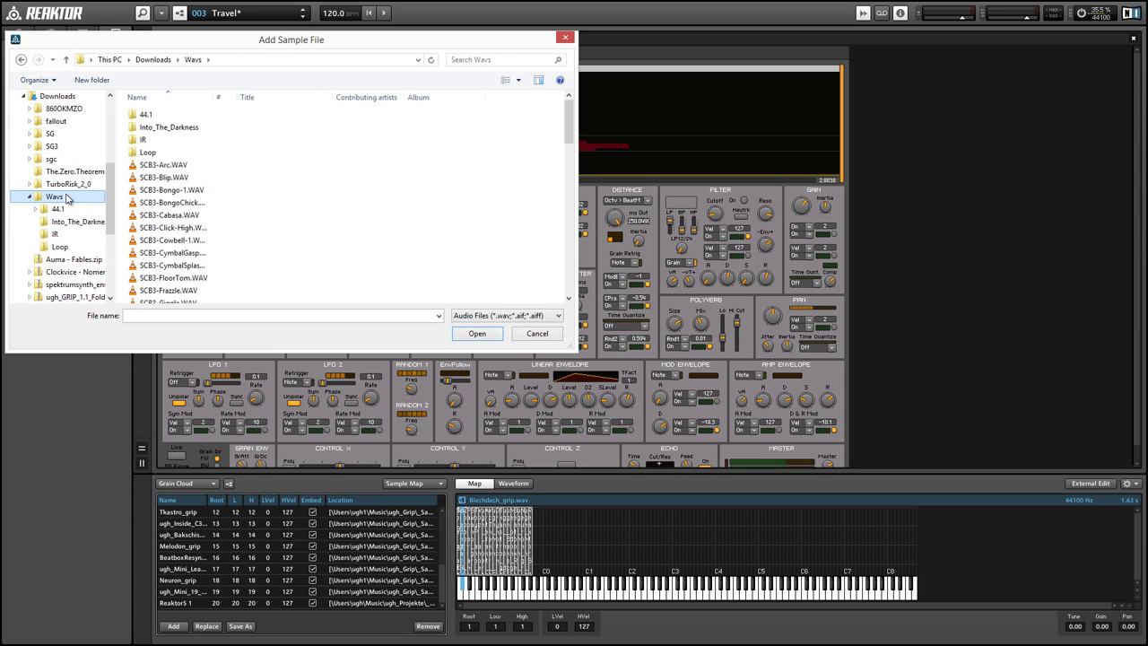
{"action": "double_click", "coordinate": [148, 151]}
{"action": "double_click", "coordinate": [152, 114]}
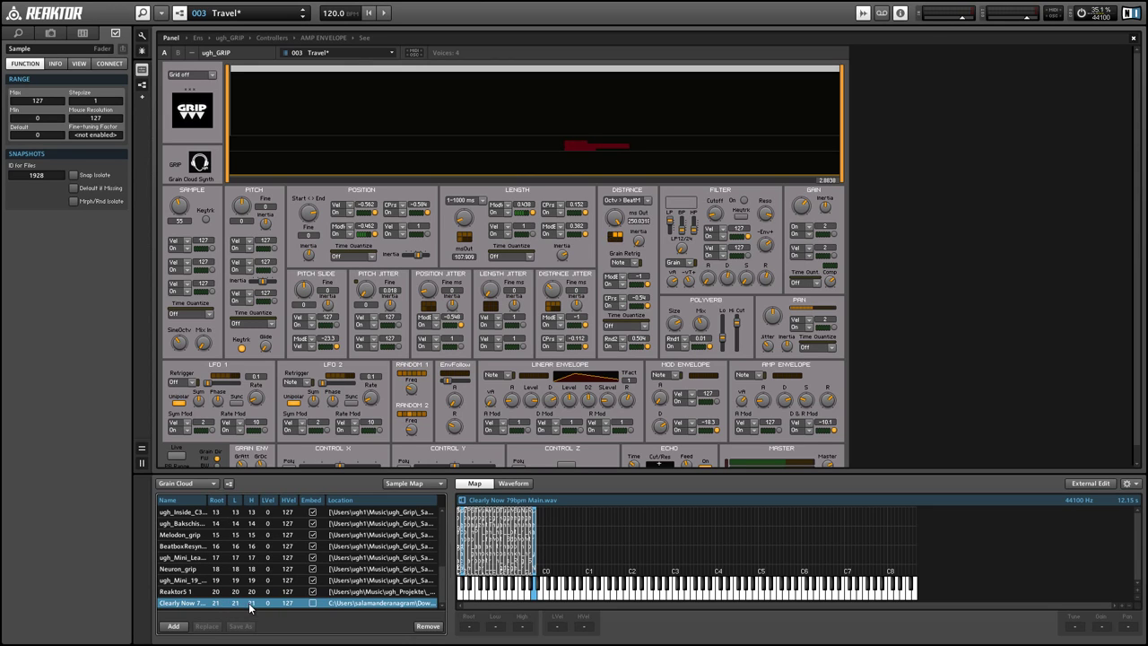
{"action": "left_click", "coordinate": [325, 611]}
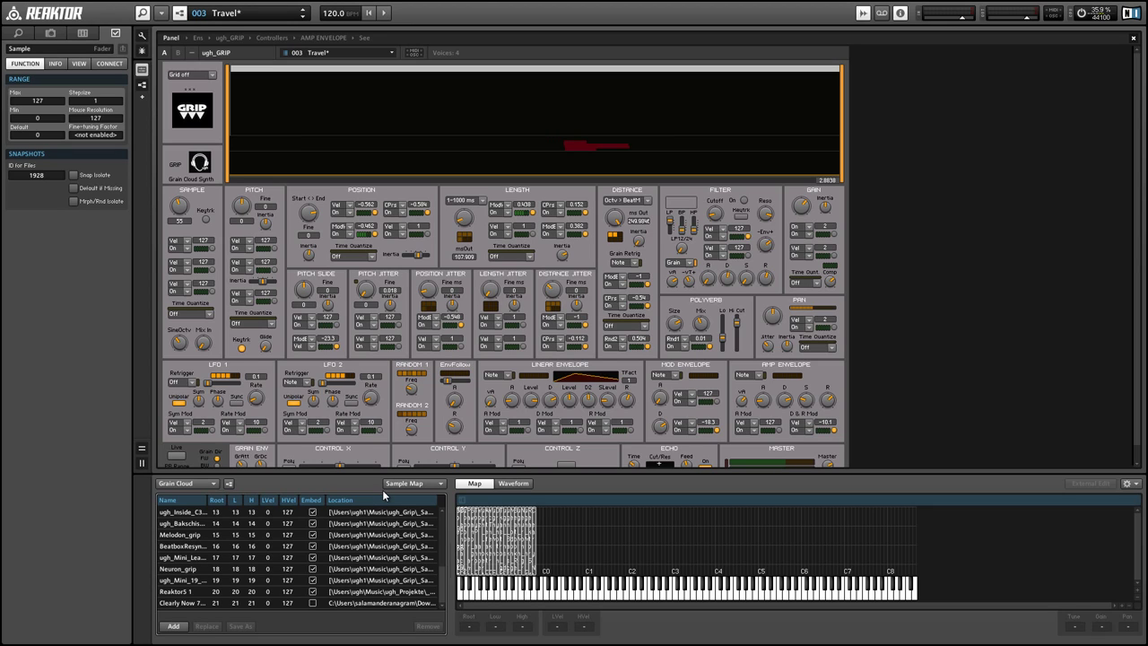
{"action": "left_click", "coordinate": [405, 485]}
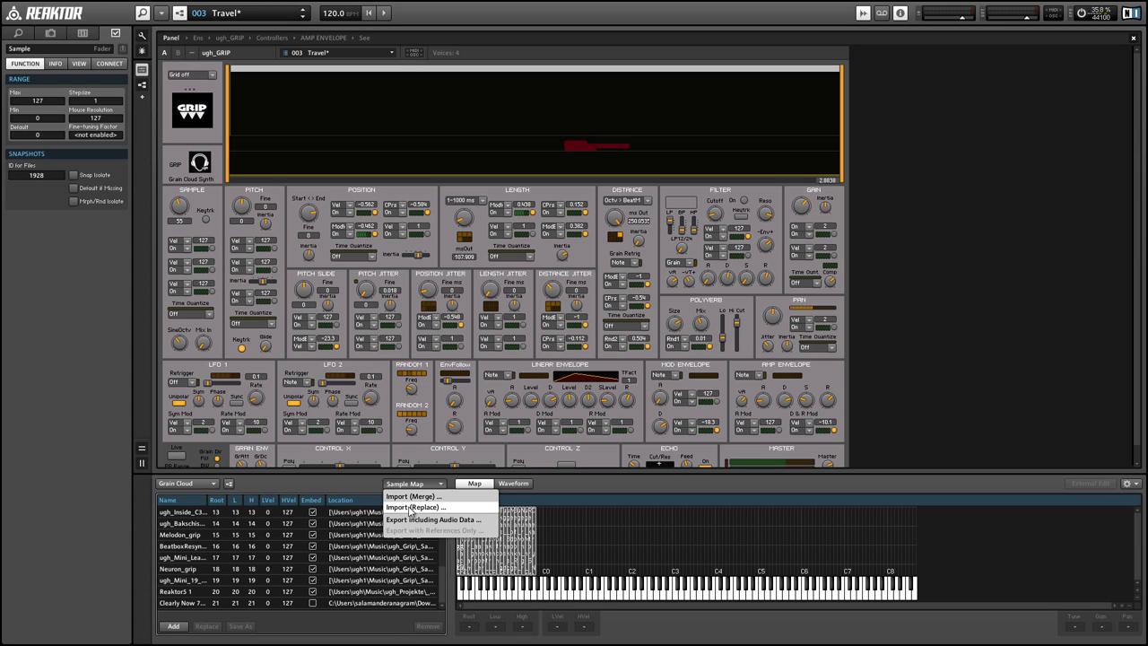
Import (Replace) Ultraloop Backup.map from Reaktor5\Library\Sample Maps as the new sample map.
{"action": "left_click", "coordinate": [400, 508]}
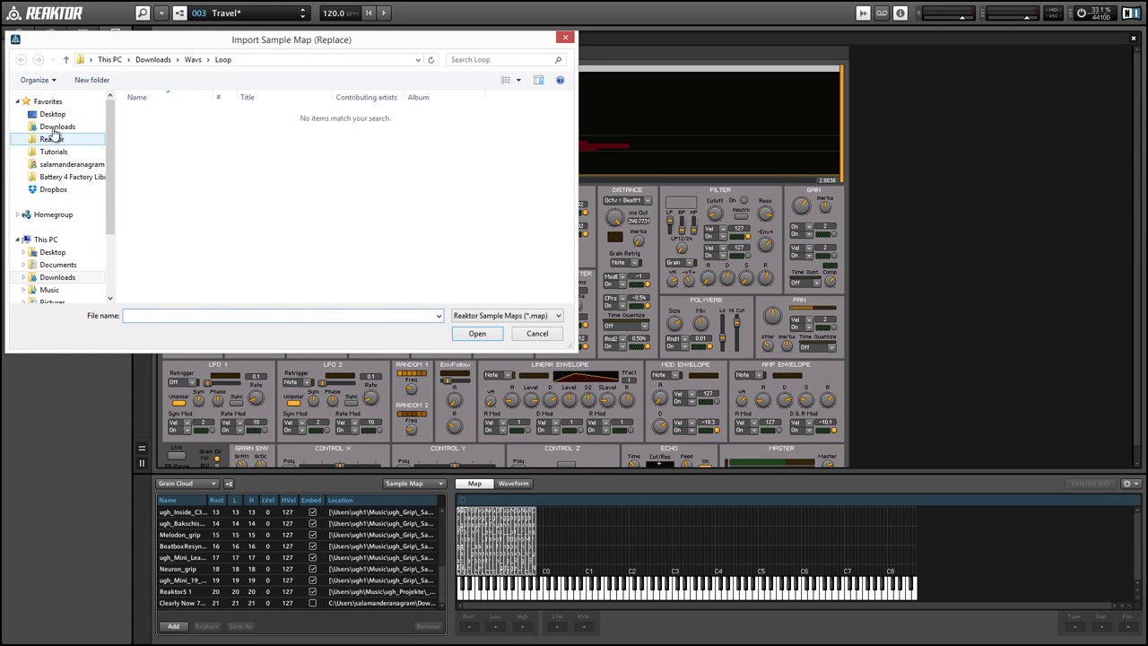
{"action": "left_click", "coordinate": [59, 140]}
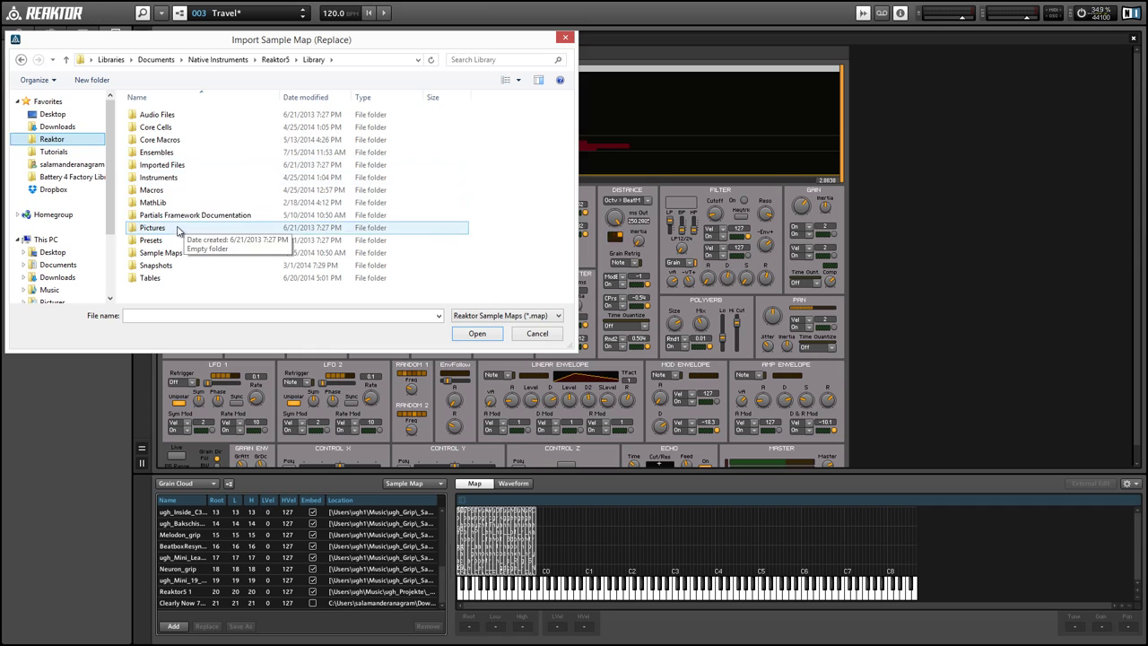
{"action": "double_click", "coordinate": [163, 252]}
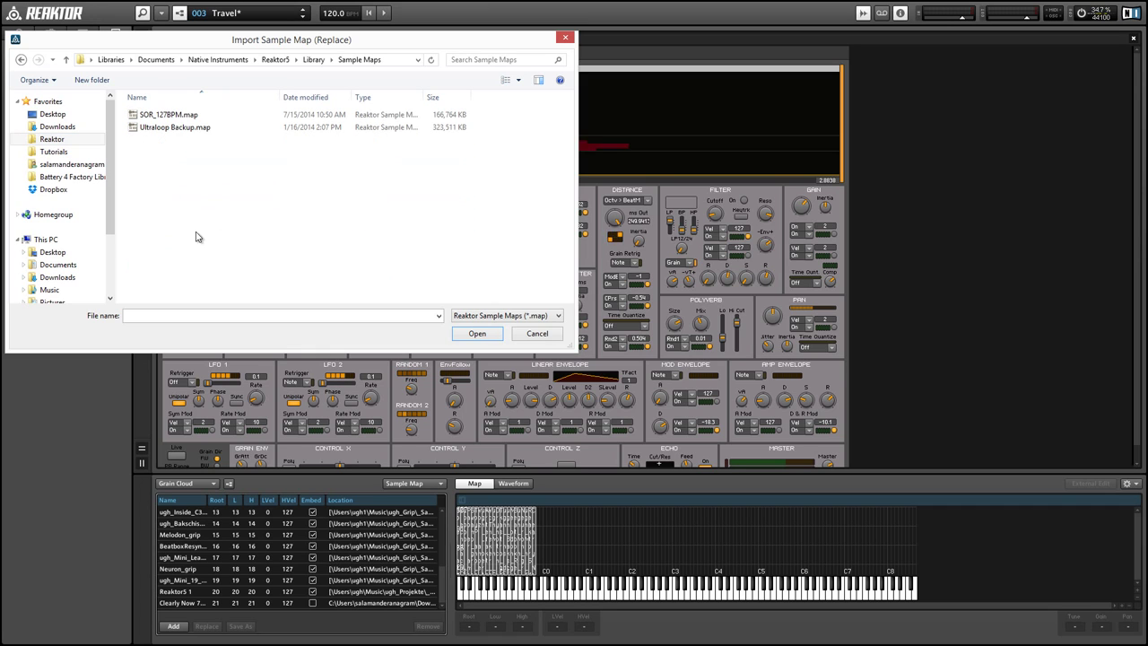
{"action": "double_click", "coordinate": [162, 131]}
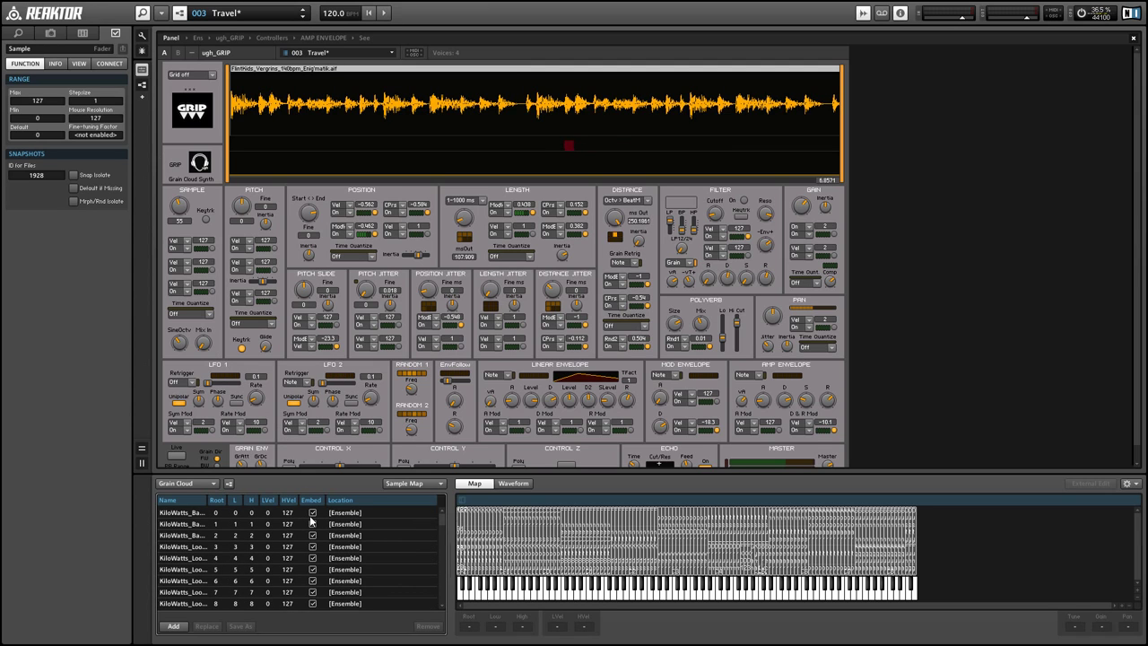
{"action": "scroll", "coordinate": [265, 519], "scroll_direction": "down", "scroll_amount": 1}
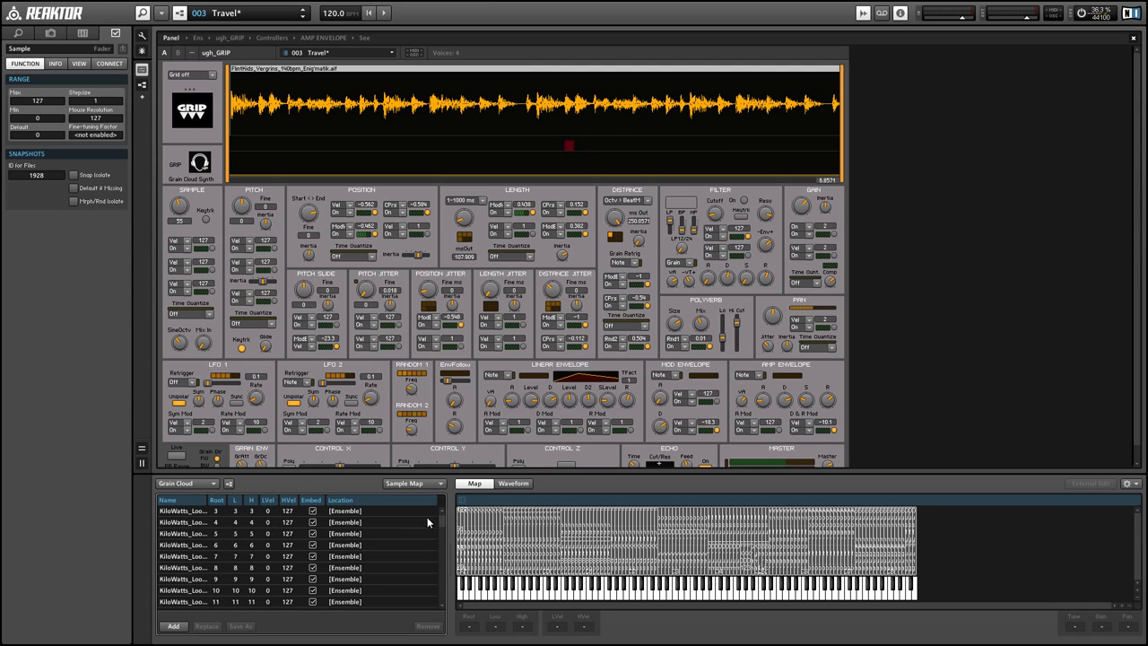
{"action": "left_click_drag", "start_coordinate": [443, 517], "coordinate": [438, 598]}
{"action": "scroll", "coordinate": [437, 597], "scroll_direction": "up", "scroll_amount": 20}
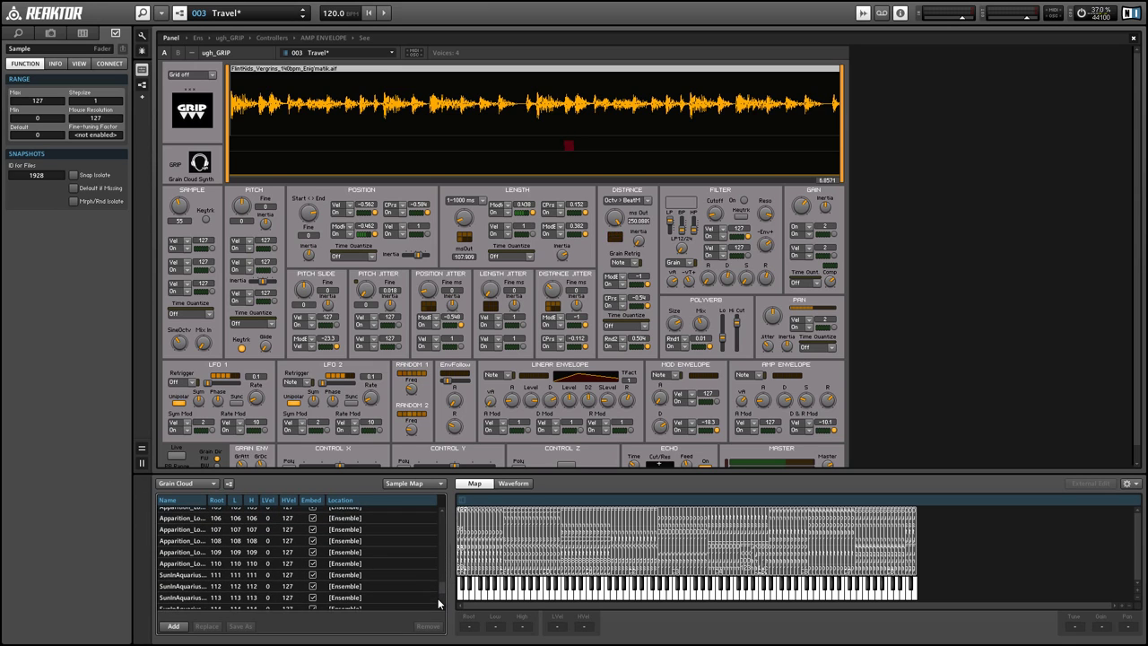
{"action": "scroll", "coordinate": [428, 541], "scroll_direction": "up", "scroll_amount": 15}
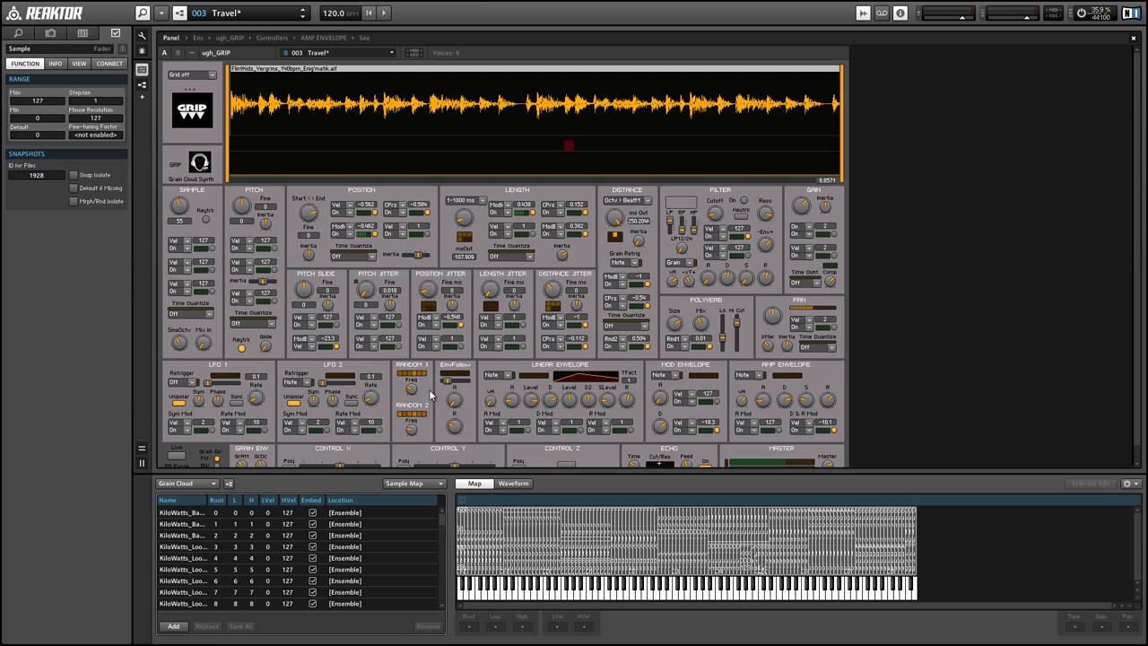
Lengthen the grains, close the sample map editor, and switch the grain source to sample 39.
{"action": "left_click_drag", "start_coordinate": [462, 218], "coordinate": [451, 160]}
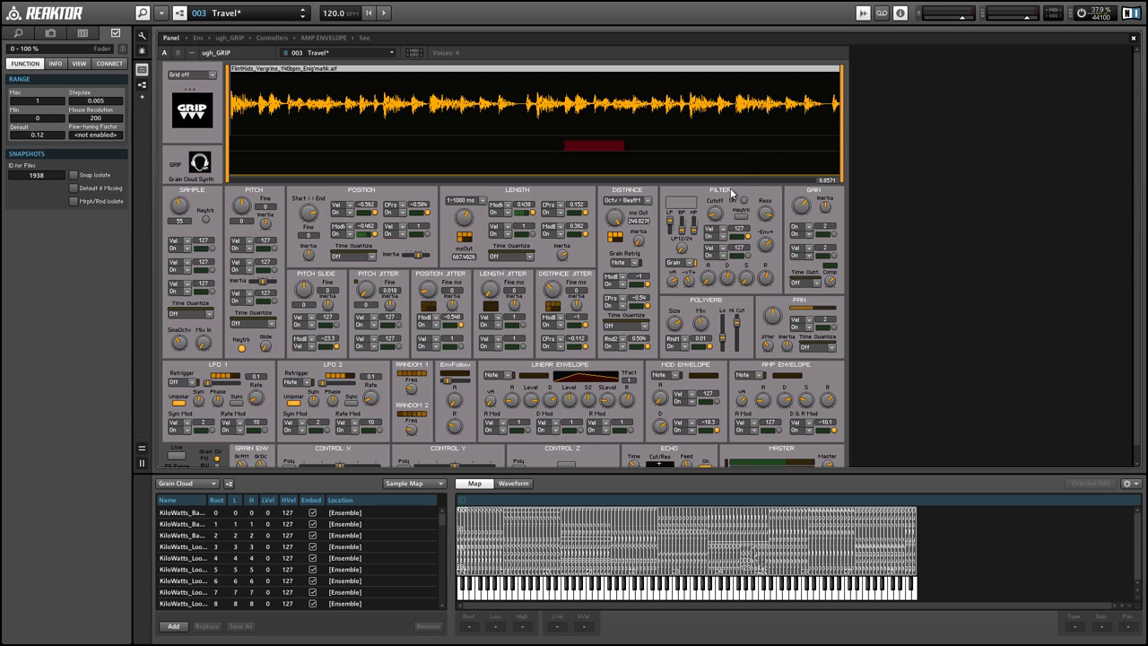
{"action": "left_click", "coordinate": [862, 13]}
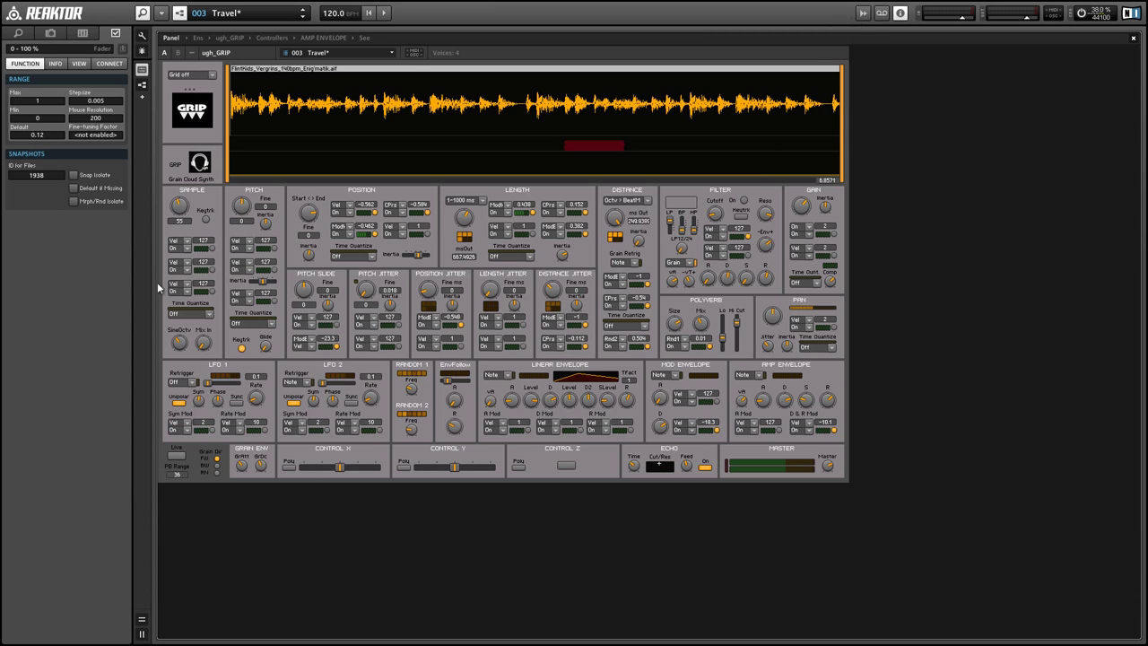
{"action": "left_click_drag", "start_coordinate": [181, 222], "coordinate": [181, 219]}
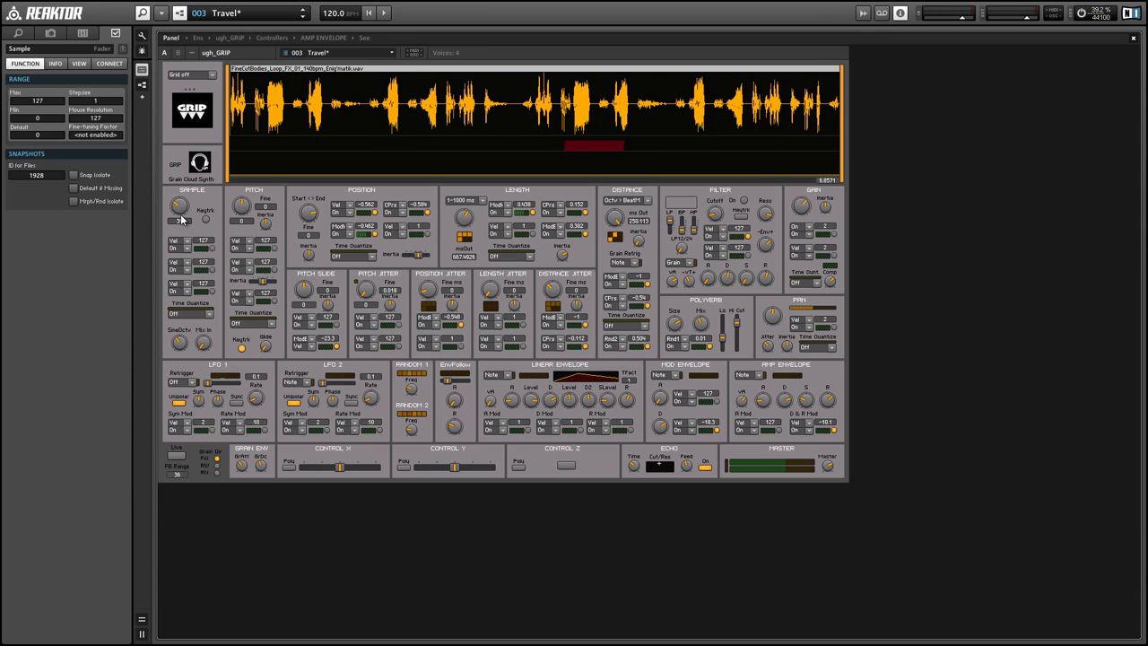
{"action": "left_click", "coordinate": [181, 219]}
Inspect the ugh_GRIP and Start <> End properties, then open the SAMPLE modulation source list.
{"action": "left_click", "coordinate": [164, 239]}
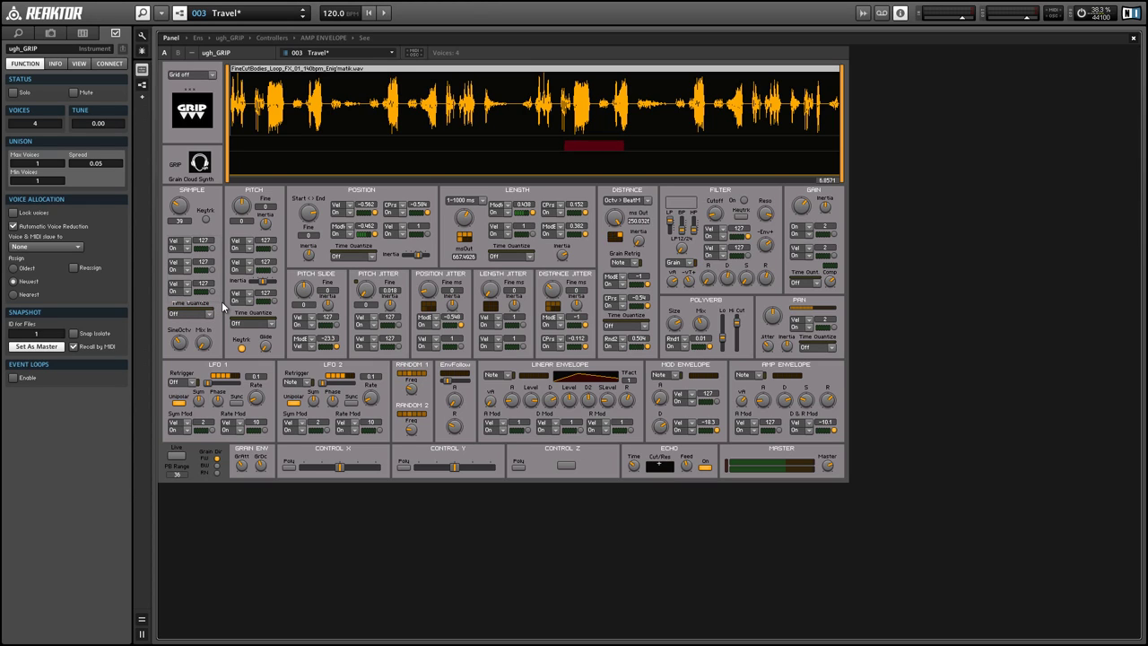
{"action": "left_click", "coordinate": [321, 214]}
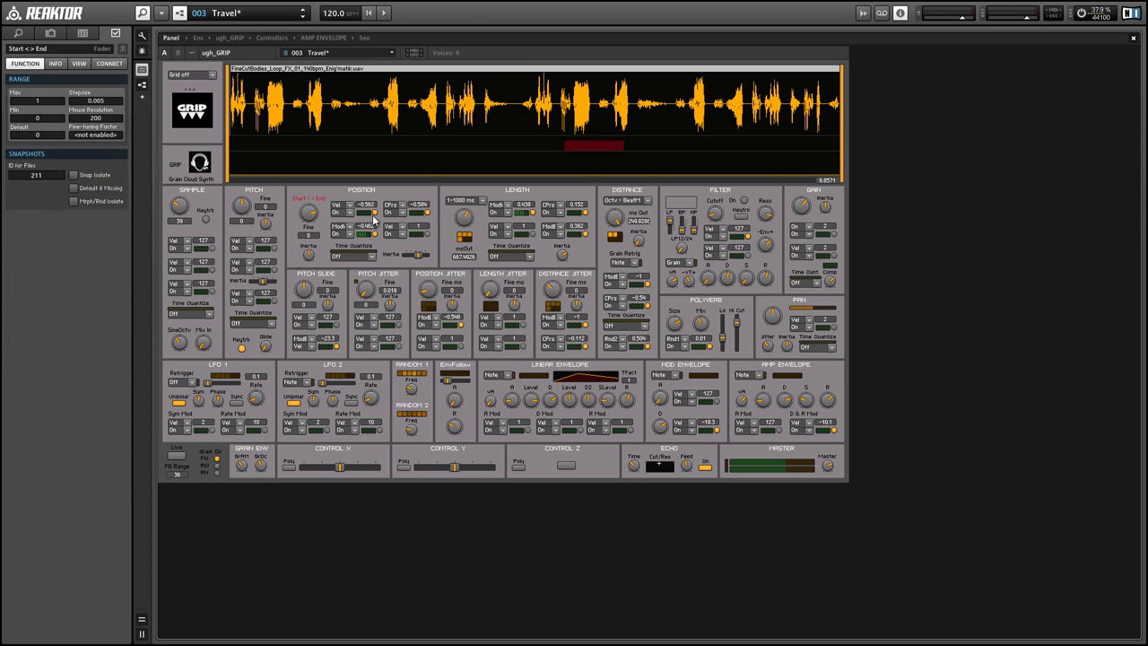
{"action": "left_click", "coordinate": [178, 242]}
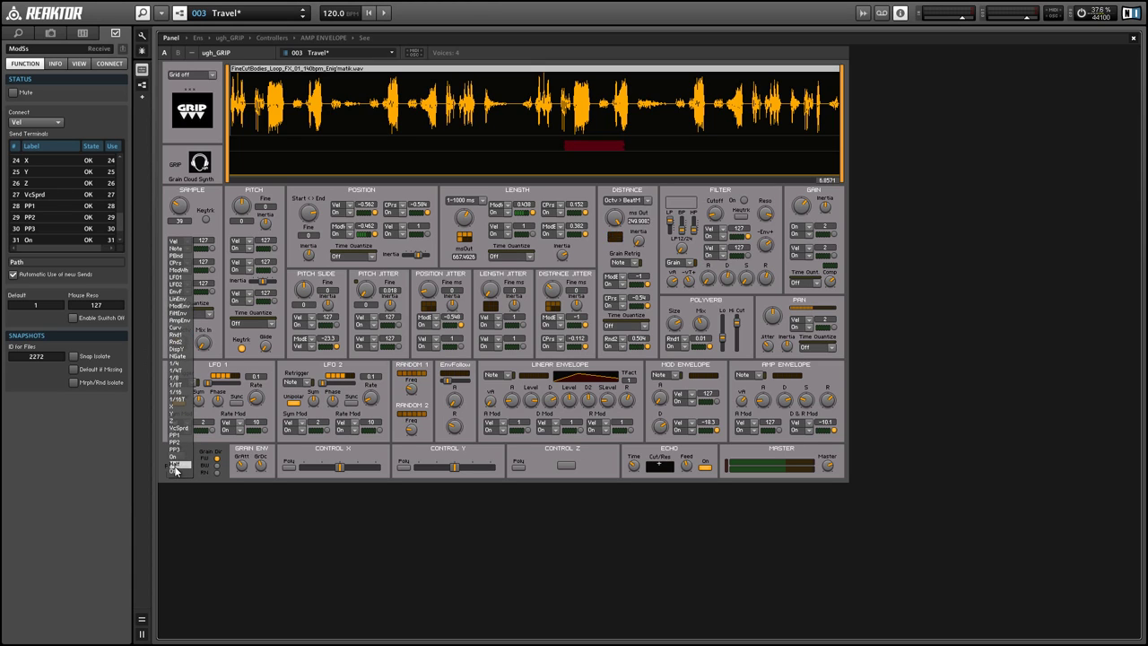
Assign LFO1 to the Sample choice at amount 77 and set the Sample knob to 61.
{"action": "left_click", "coordinate": [183, 278]}
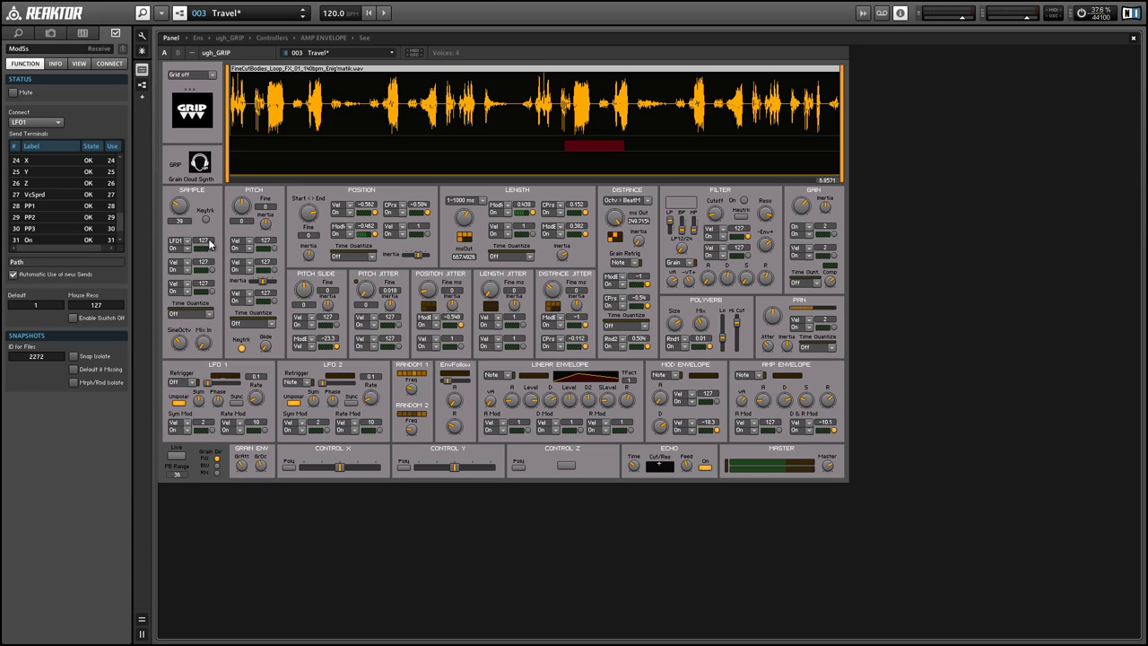
{"action": "mouse_move", "coordinate": [184, 214]}
{"action": "left_click_drag", "start_coordinate": [184, 214], "coordinate": [184, 201]}
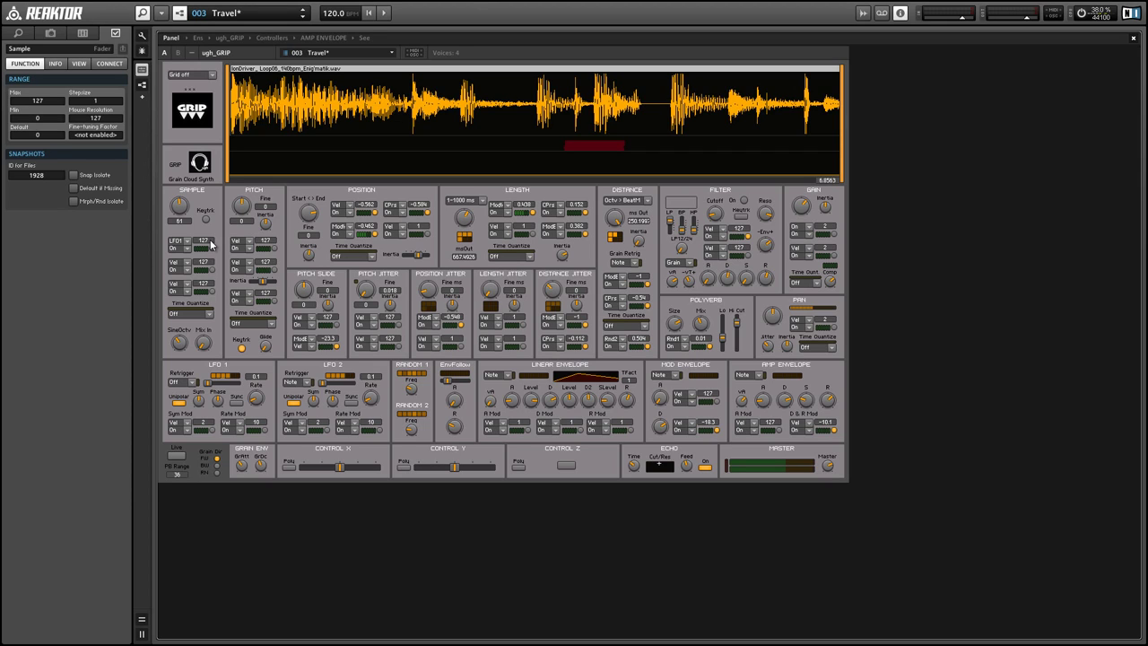
{"action": "left_click_drag", "start_coordinate": [211, 244], "coordinate": [210, 267]}
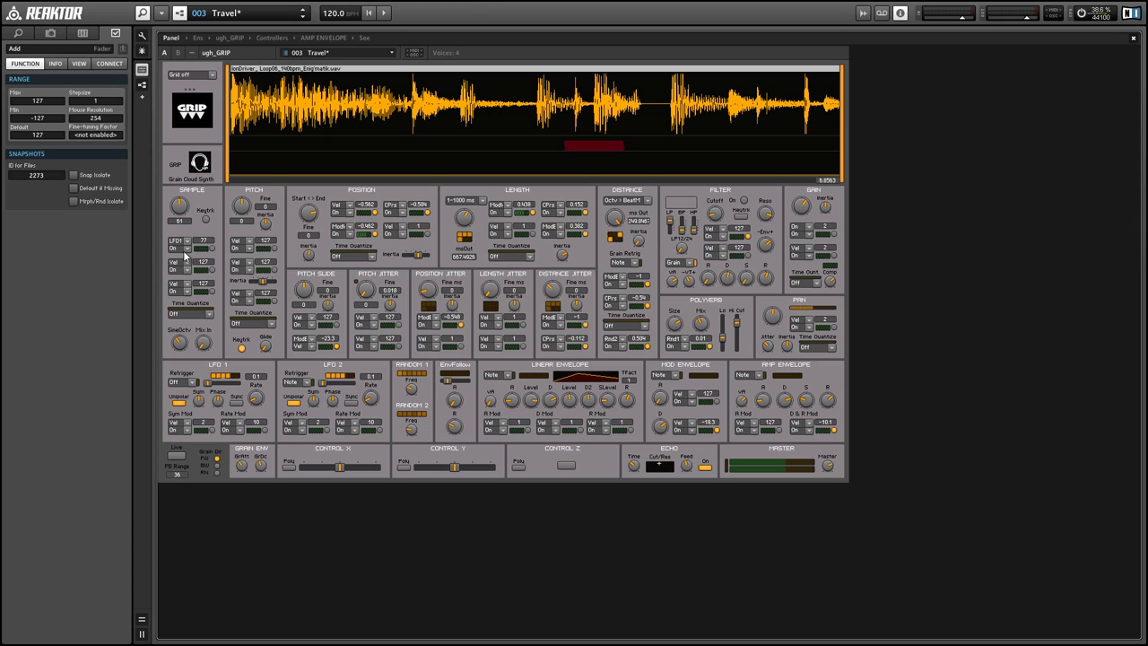
{"action": "left_click", "coordinate": [187, 247]}
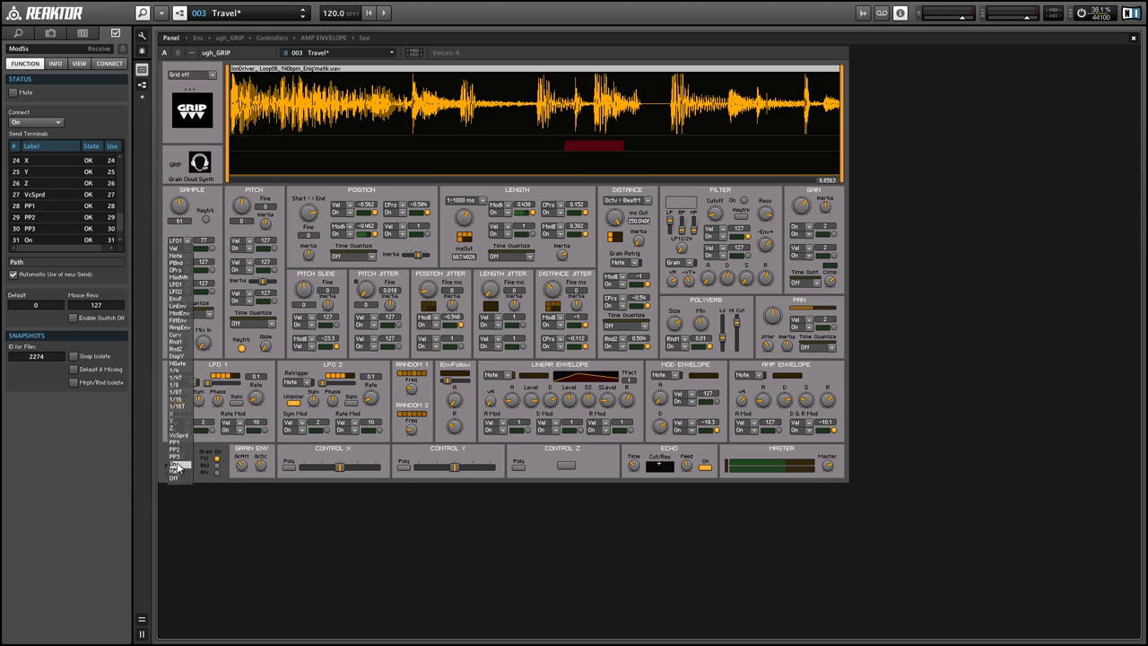
Dismiss the source list unchanged and turn on the SAMPLE section's LFO1 slot On switch.
{"action": "left_click", "coordinate": [222, 241]}
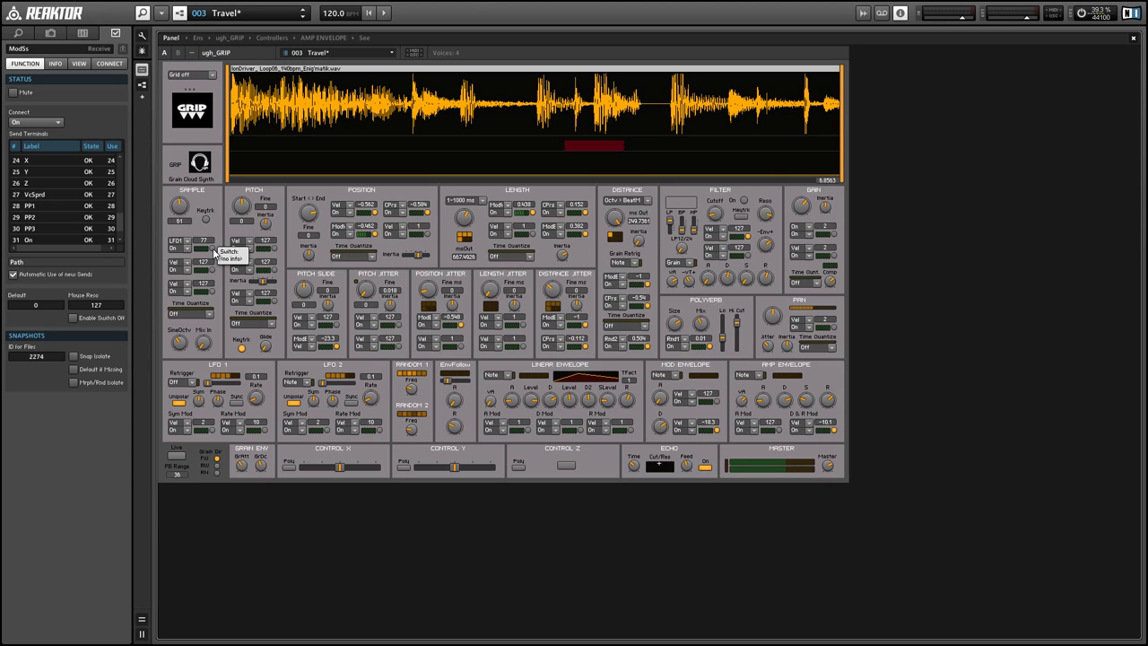
{"action": "left_click", "coordinate": [214, 250]}
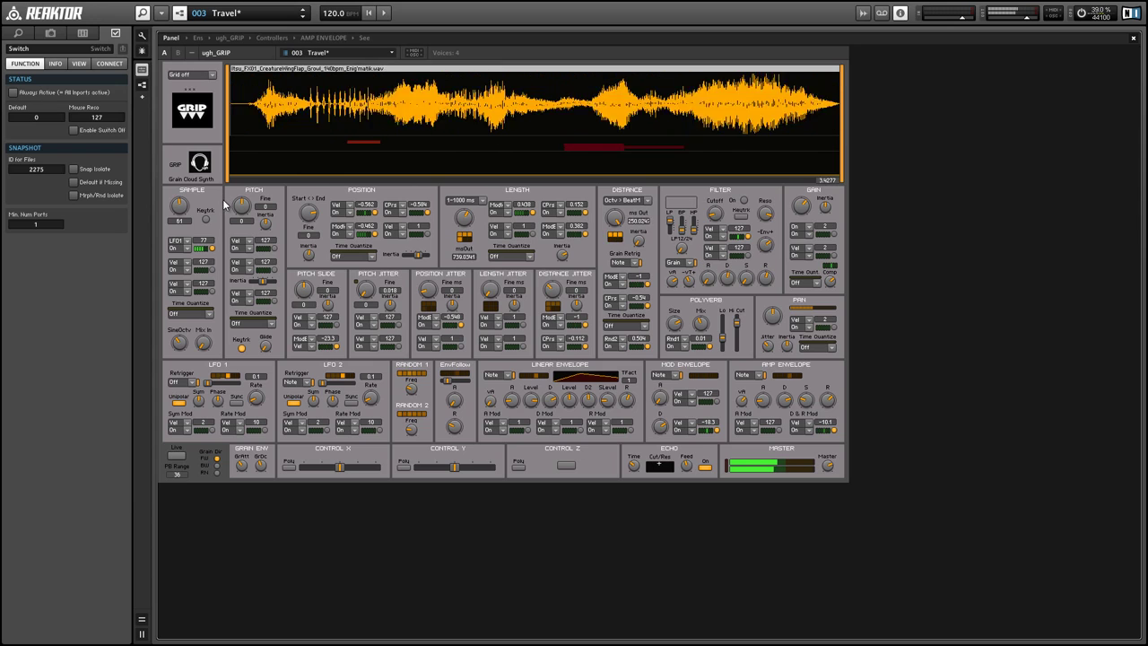
Review the LFO 1 Rate and Sample properties, then set SAMPLE Time Quantize to 1/4.
{"action": "left_click", "coordinate": [260, 397]}
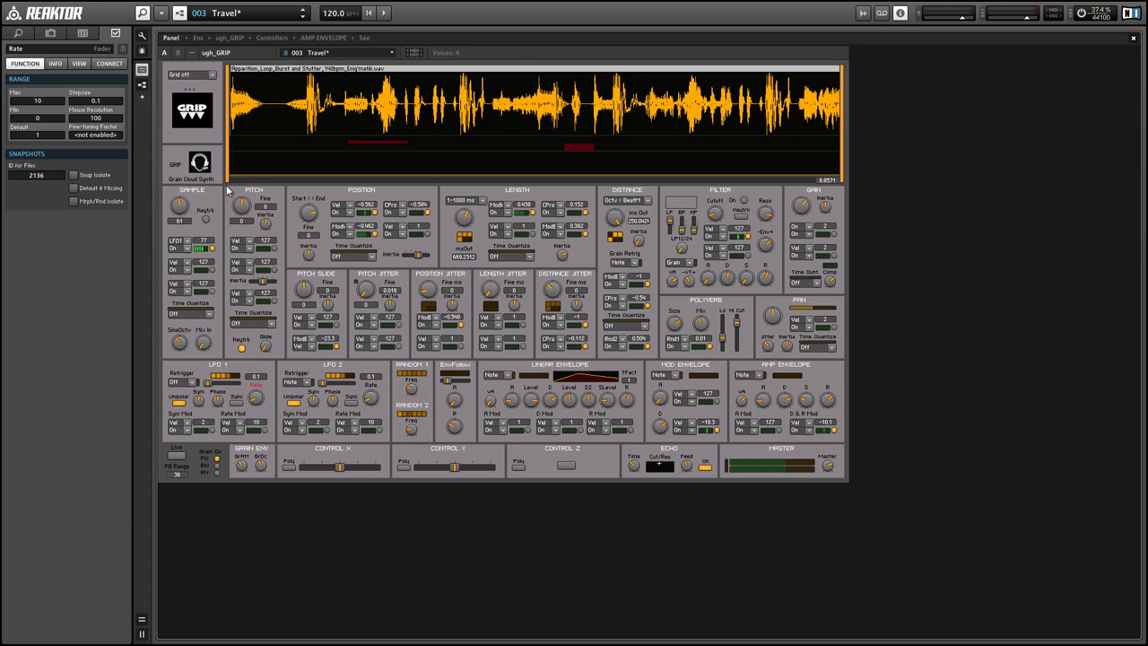
{"action": "left_click", "coordinate": [223, 183]}
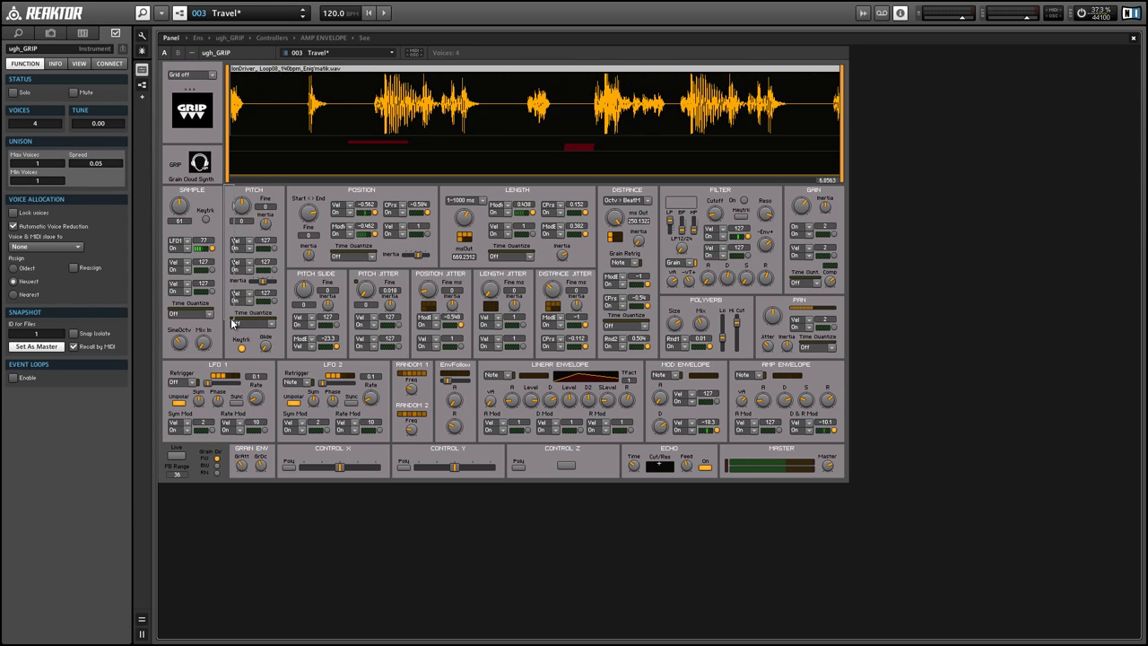
{"action": "left_click", "coordinate": [235, 322]}
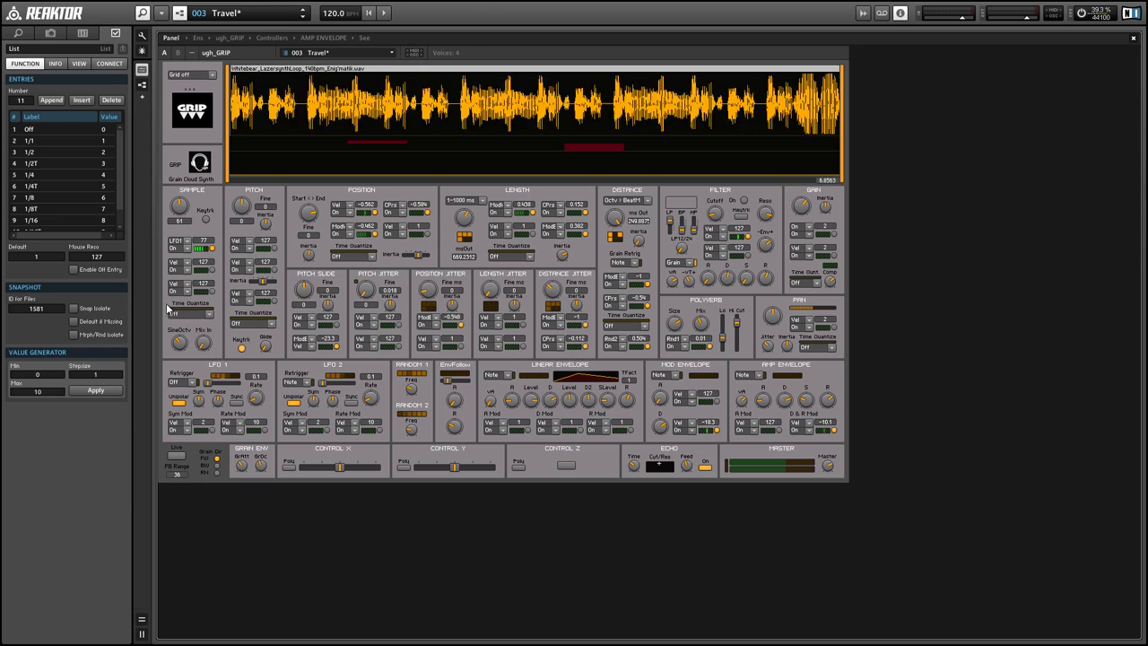
{"action": "left_click", "coordinate": [168, 308]}
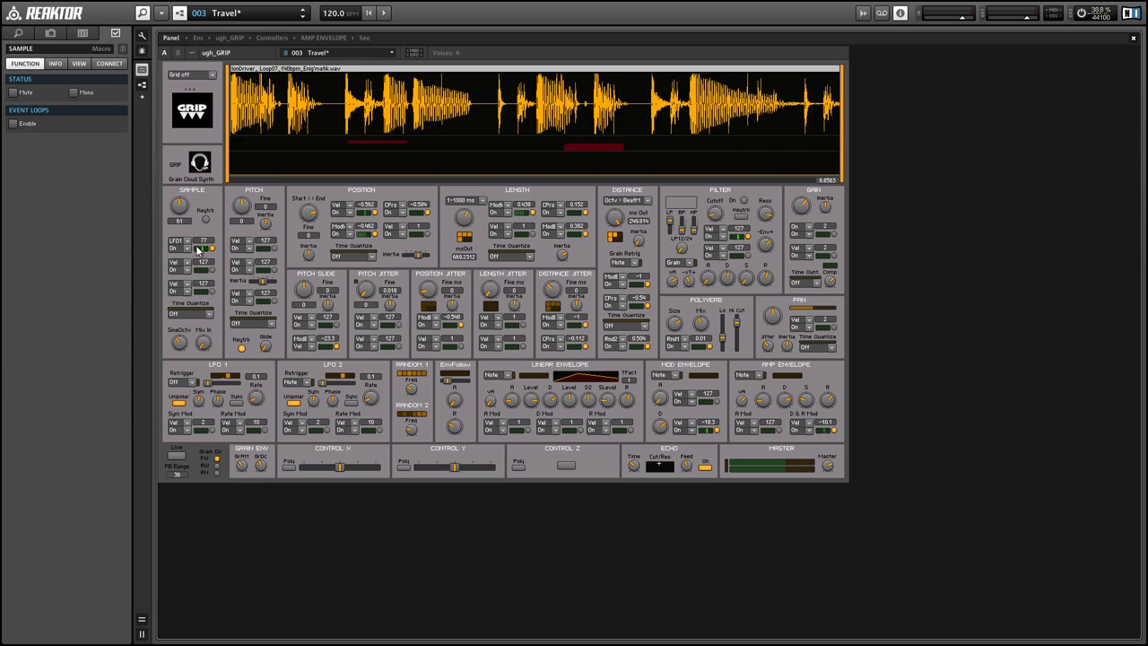
{"action": "left_click", "coordinate": [203, 313]}
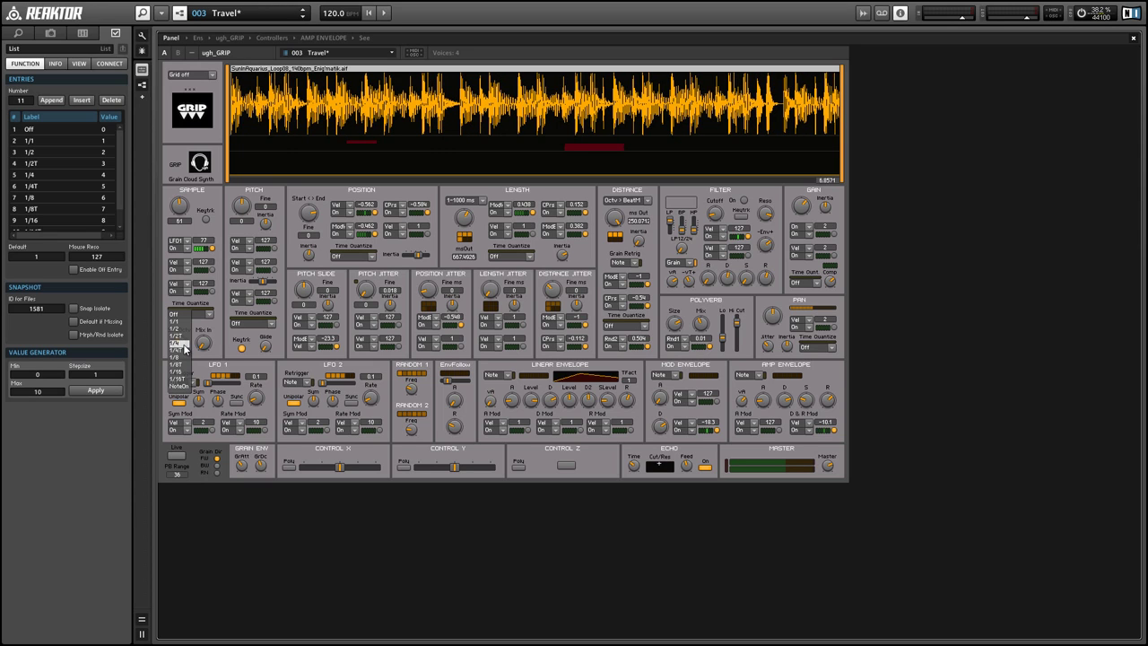
{"action": "left_click", "coordinate": [182, 344]}
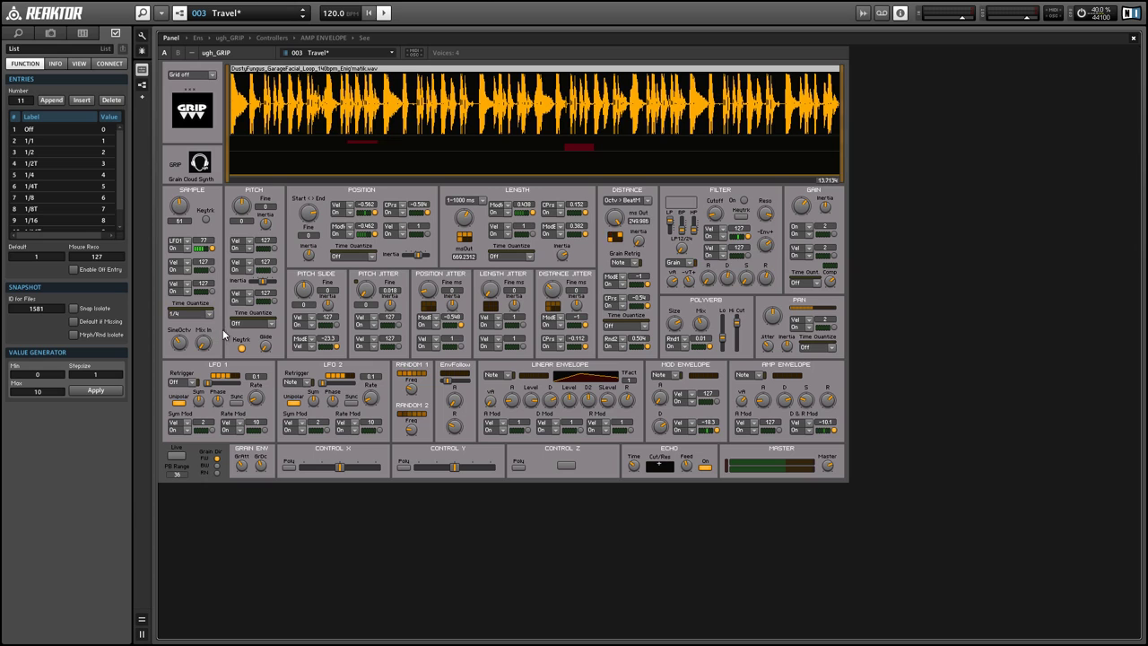
Inspect the pitch, position and pitch slide inertia settings.
{"action": "left_click", "coordinate": [263, 281]}
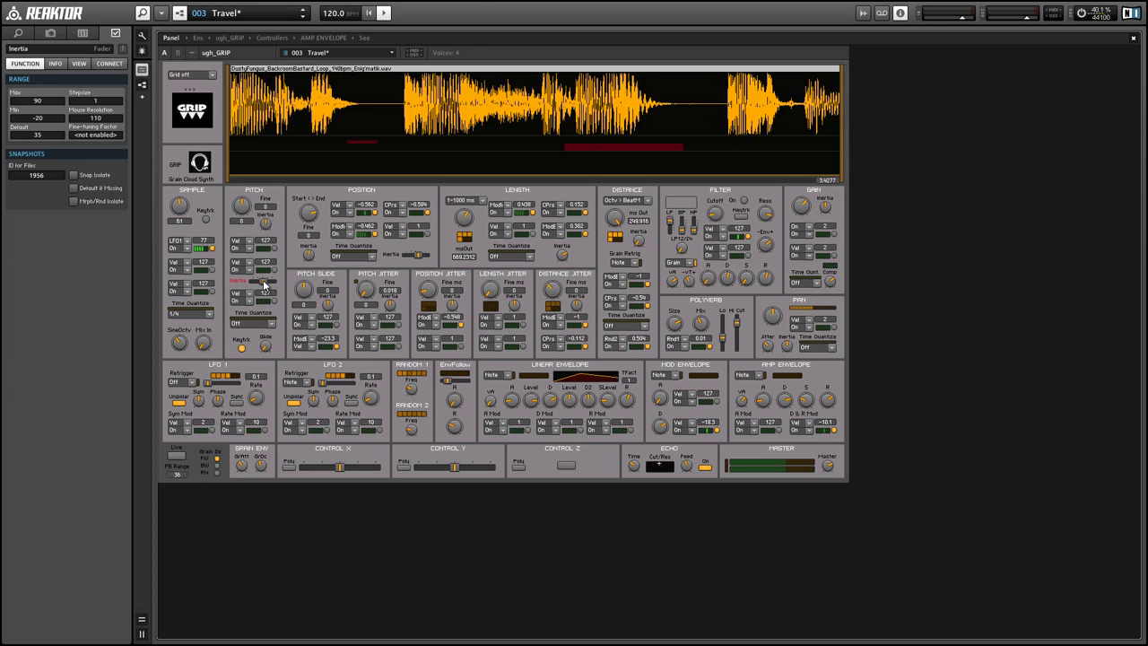
{"action": "left_click", "coordinate": [267, 223]}
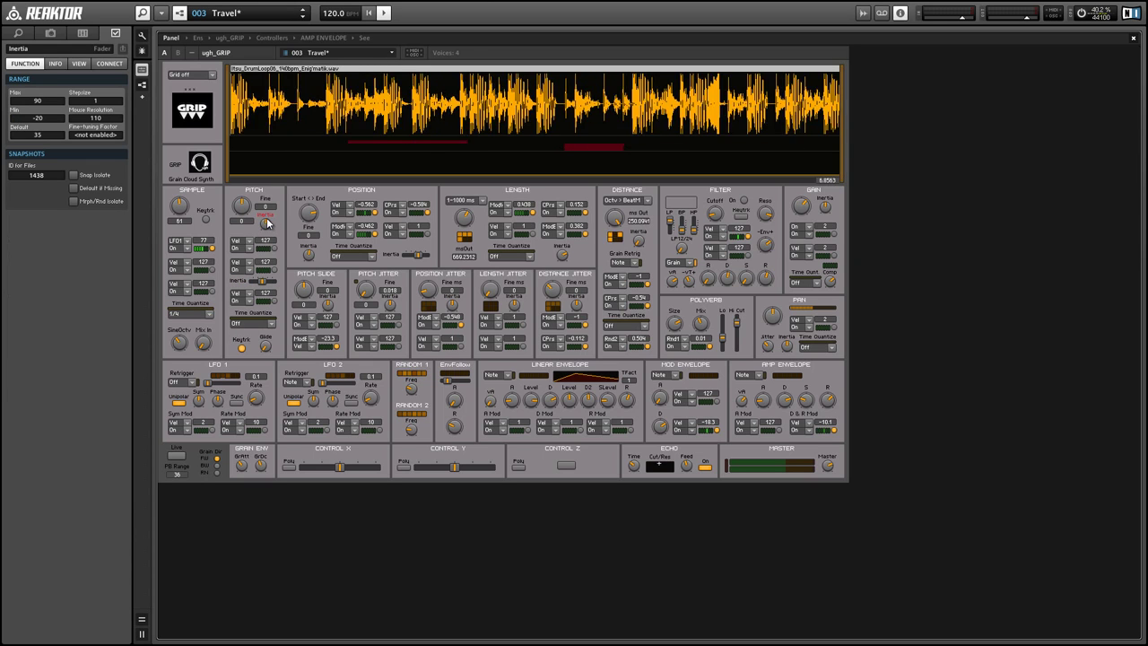
{"action": "left_click", "coordinate": [308, 254]}
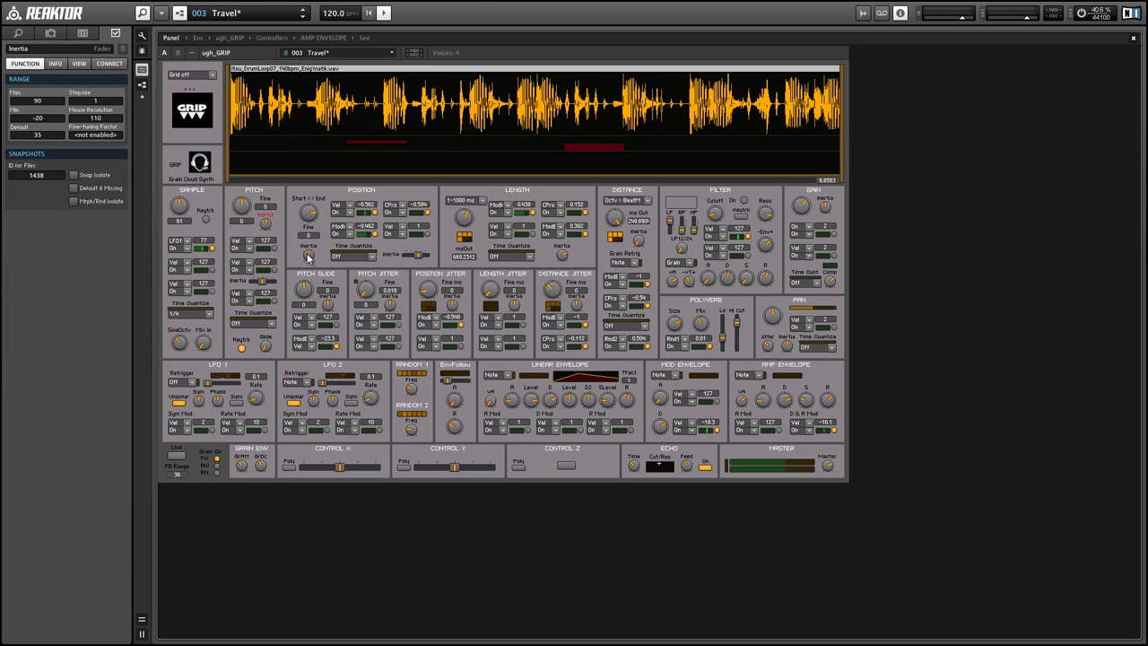
{"action": "left_click", "coordinate": [329, 307]}
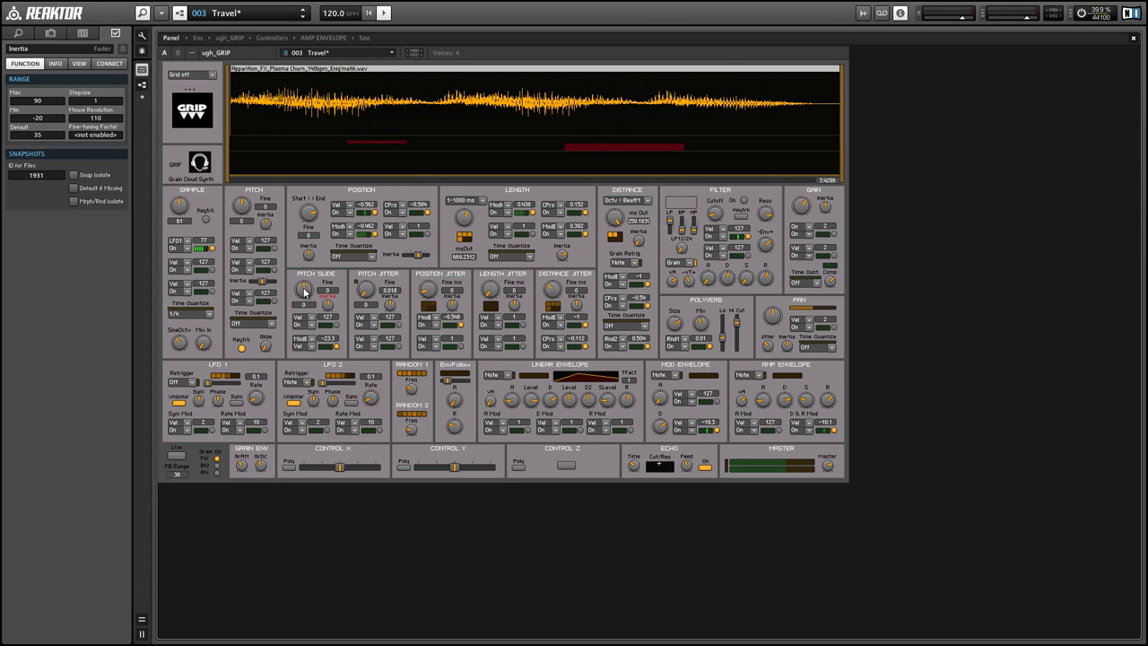
{"action": "left_click", "coordinate": [304, 289]}
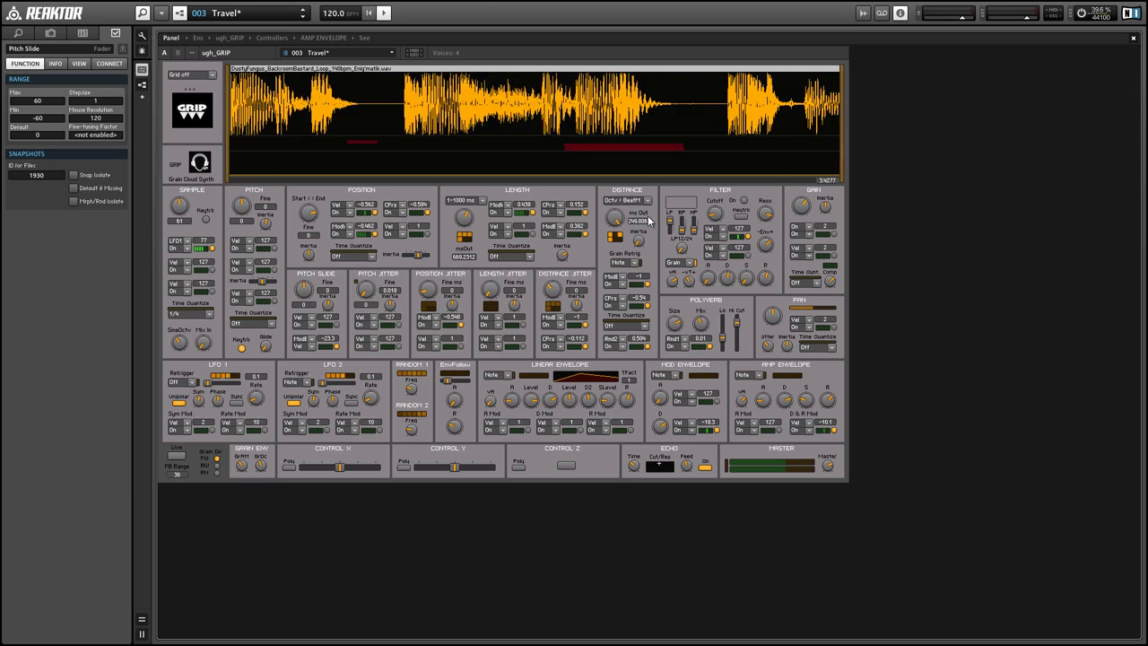
Load the 001 DEFAULT snapshot and raise grain Distance to about 12.13, changing its grid setting.
{"action": "left_click", "coordinate": [255, 12]}
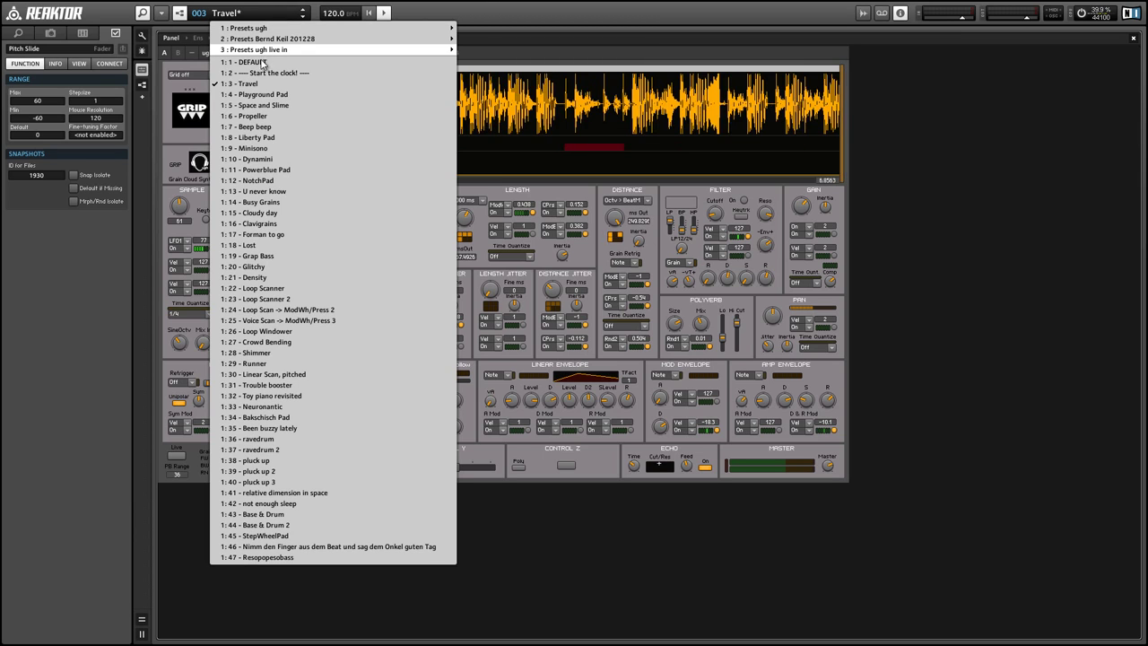
{"action": "left_click", "coordinate": [263, 62]}
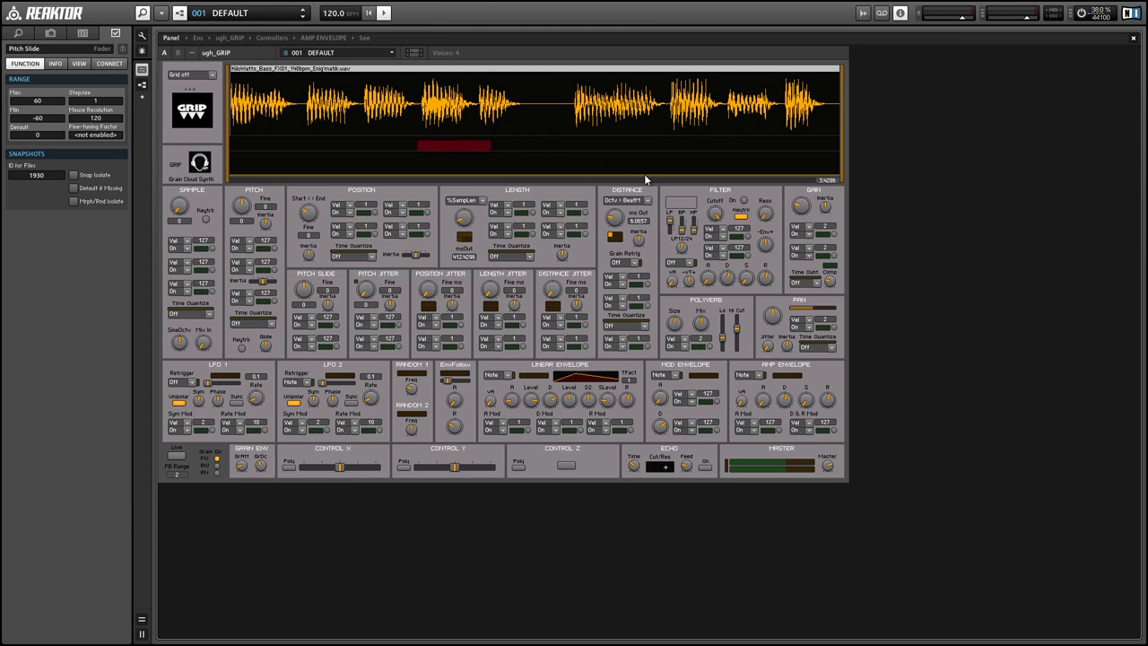
{"action": "left_click", "coordinate": [638, 241]}
{"action": "mouse_move", "coordinate": [619, 222]}
{"action": "left_mouse_down"}
{"action": "mouse_move", "coordinate": [617, 242]}
{"action": "mouse_move", "coordinate": [616, 227]}
{"action": "left_mouse_up"}
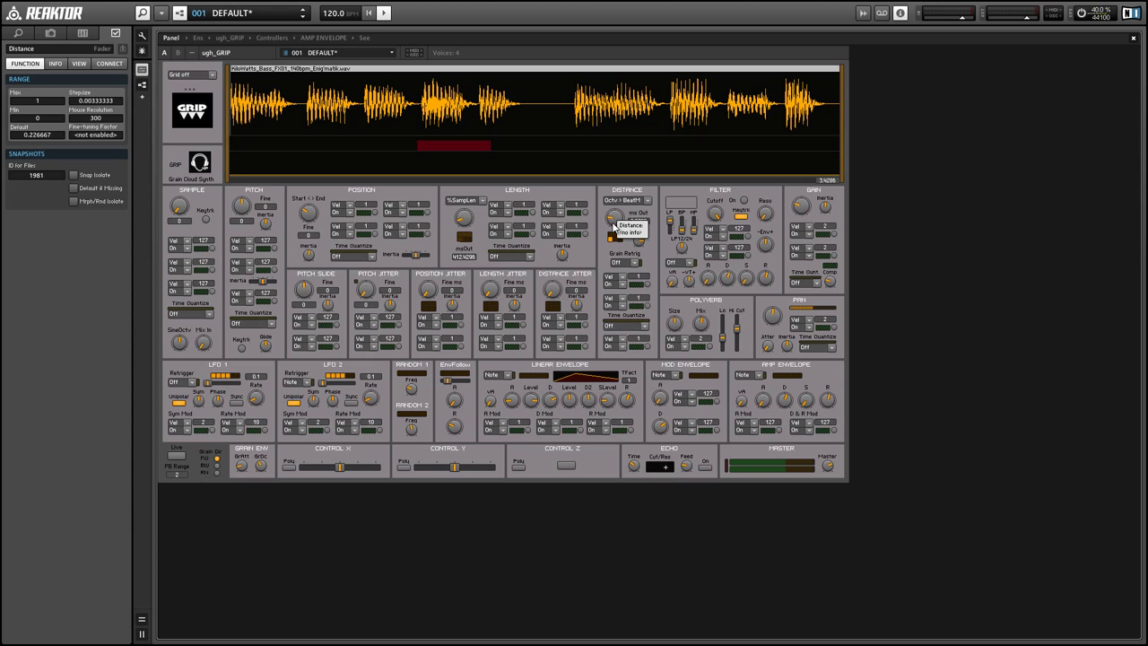
{"action": "left_click", "coordinate": [638, 242]}
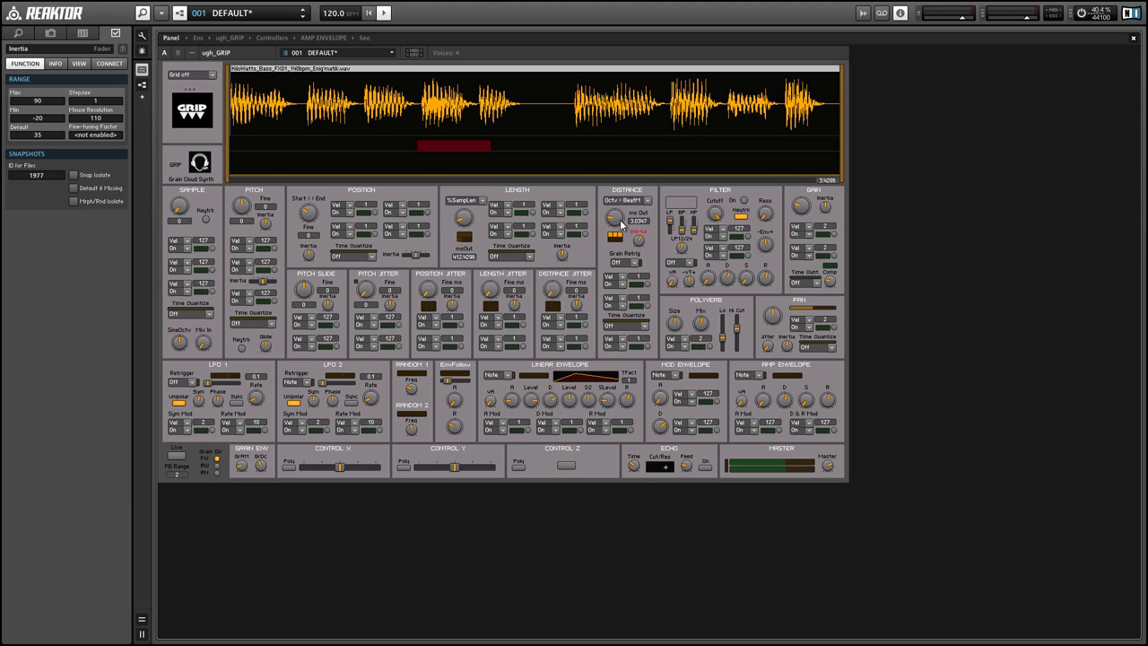
{"action": "left_click_drag", "start_coordinate": [613, 217], "coordinate": [609, 198]}
{"action": "left_click", "coordinate": [615, 236]}
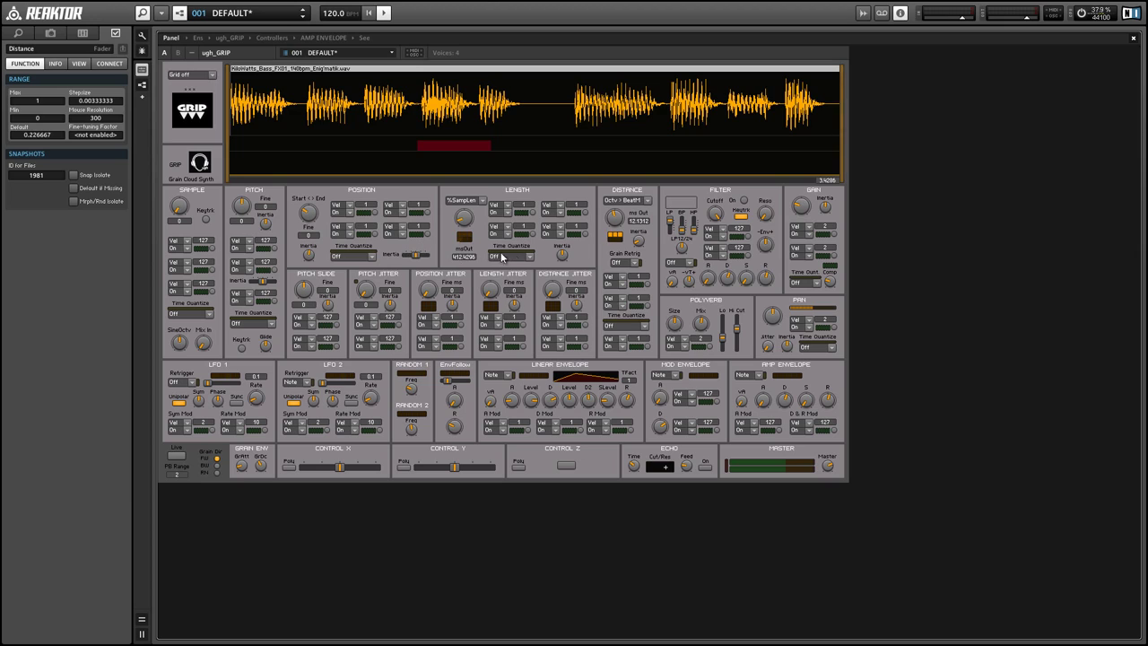
Inspect the Pitch and Length section properties.
{"action": "left_click", "coordinate": [230, 281]}
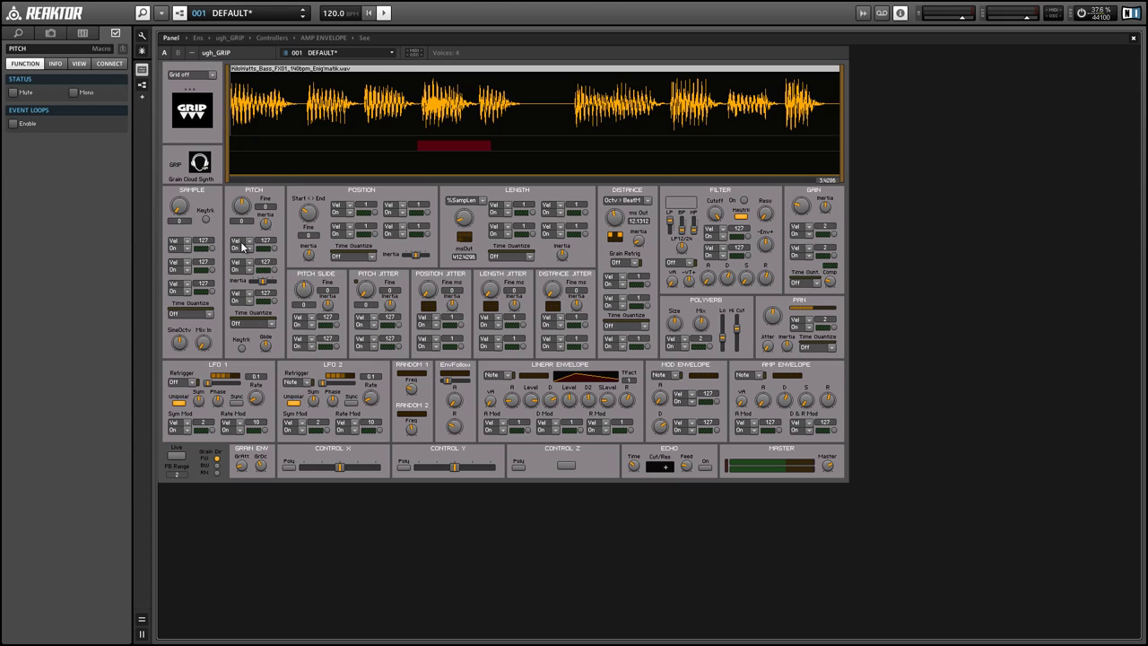
{"action": "left_click", "coordinate": [258, 251]}
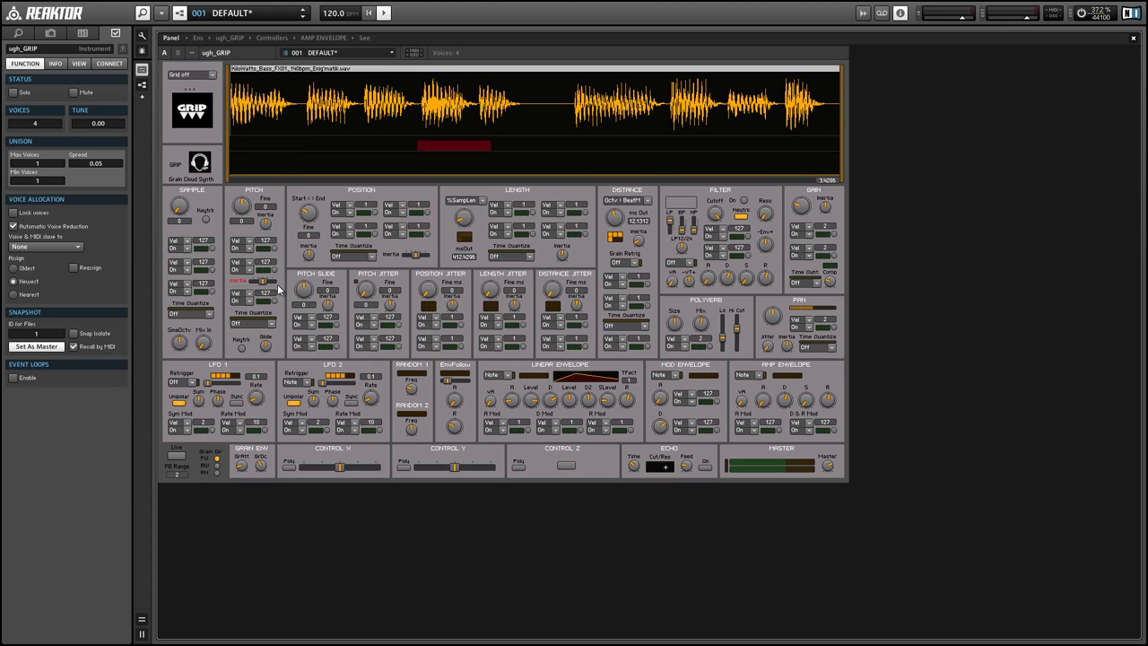
{"action": "left_click", "coordinate": [286, 338]}
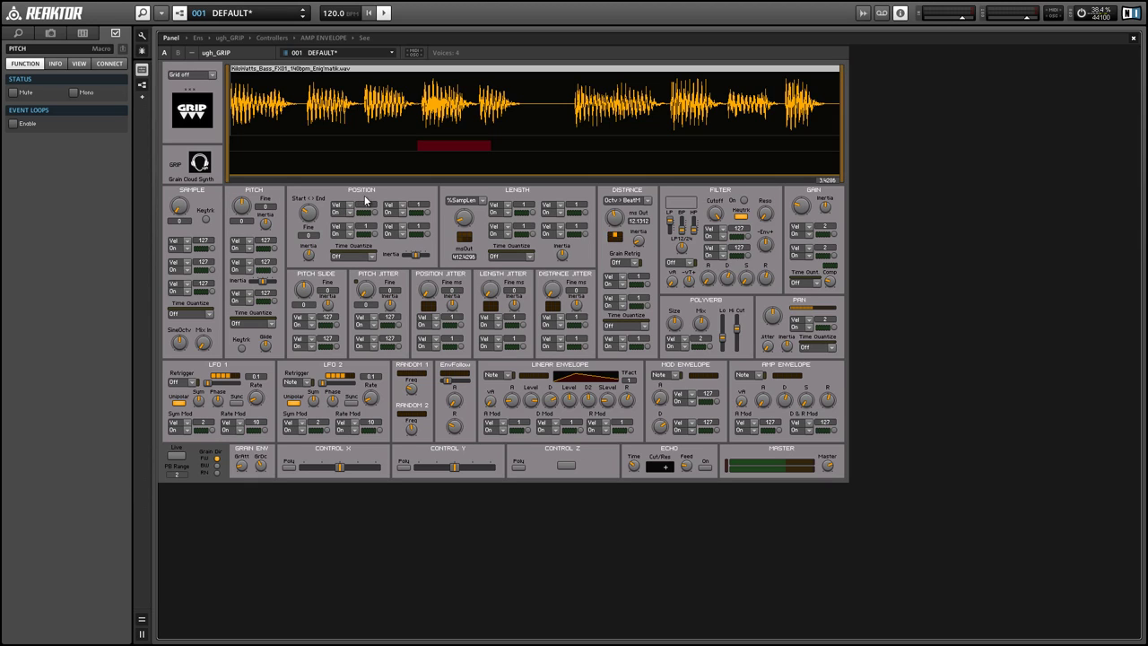
{"action": "left_click", "coordinate": [500, 189]}
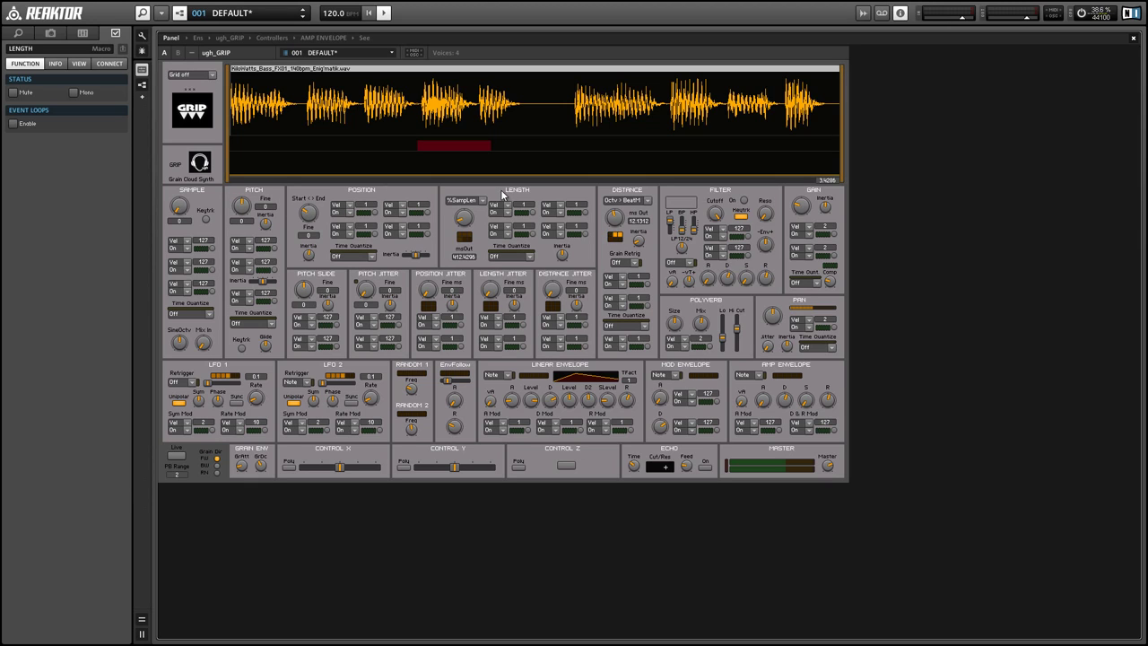
{"action": "left_click", "coordinate": [642, 190]}
{"action": "double_click", "coordinate": [643, 191]}
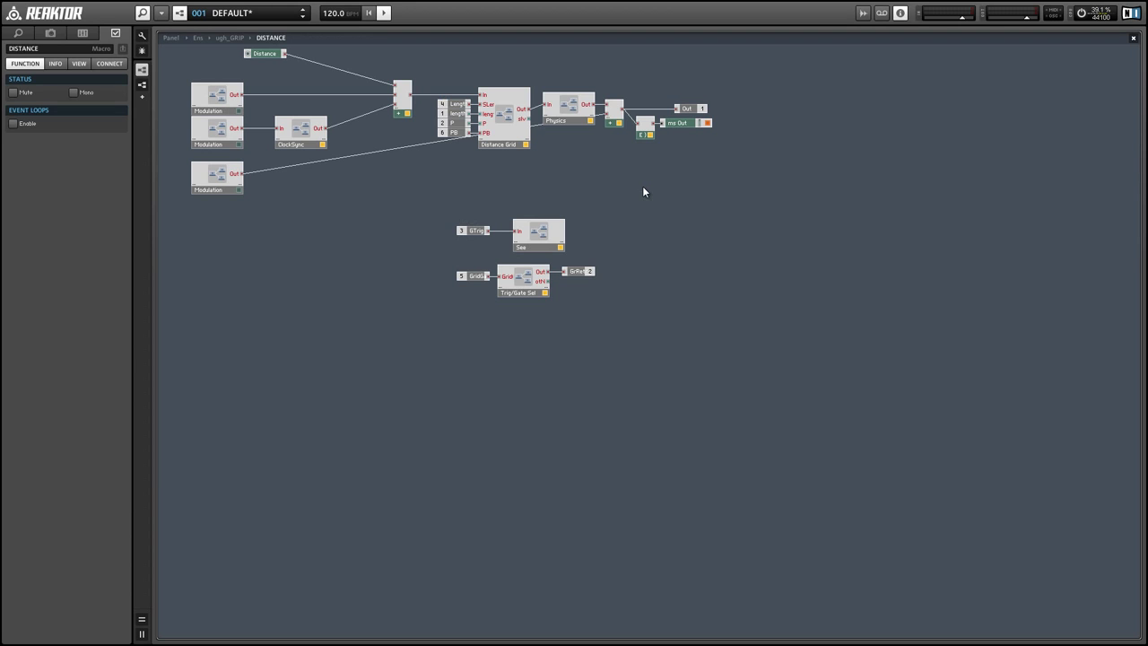
{"action": "left_click", "coordinate": [170, 38]}
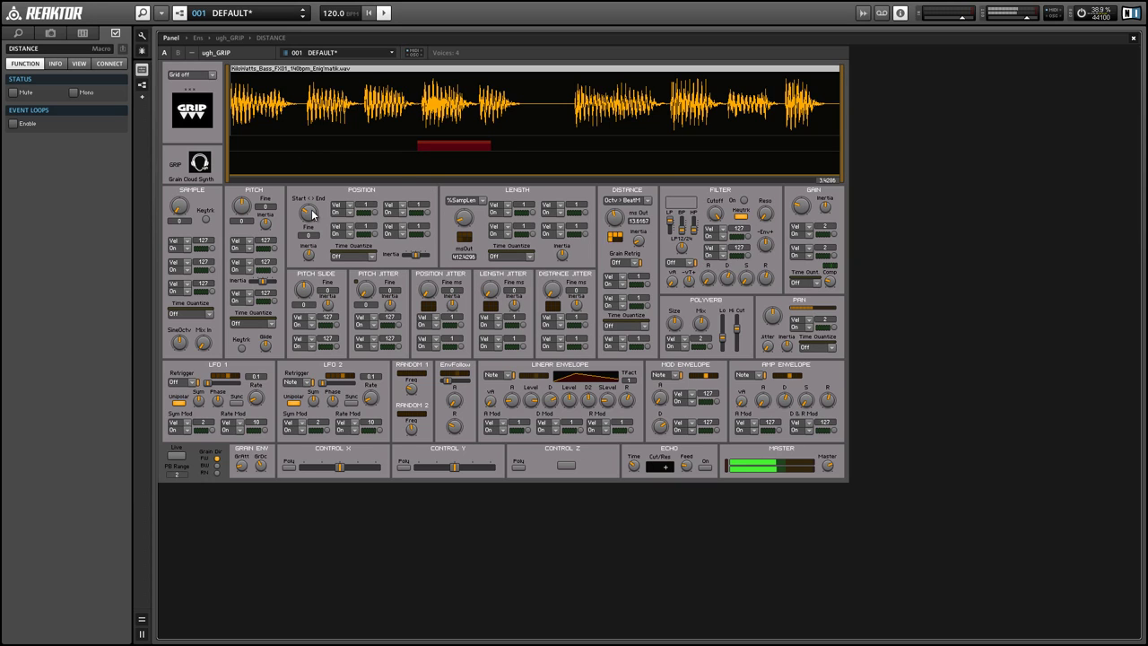
Lower the POSITION Start <> End knob so grains start earlier in the waveform.
{"action": "left_click_drag", "start_coordinate": [312, 211], "coordinate": [290, 172]}
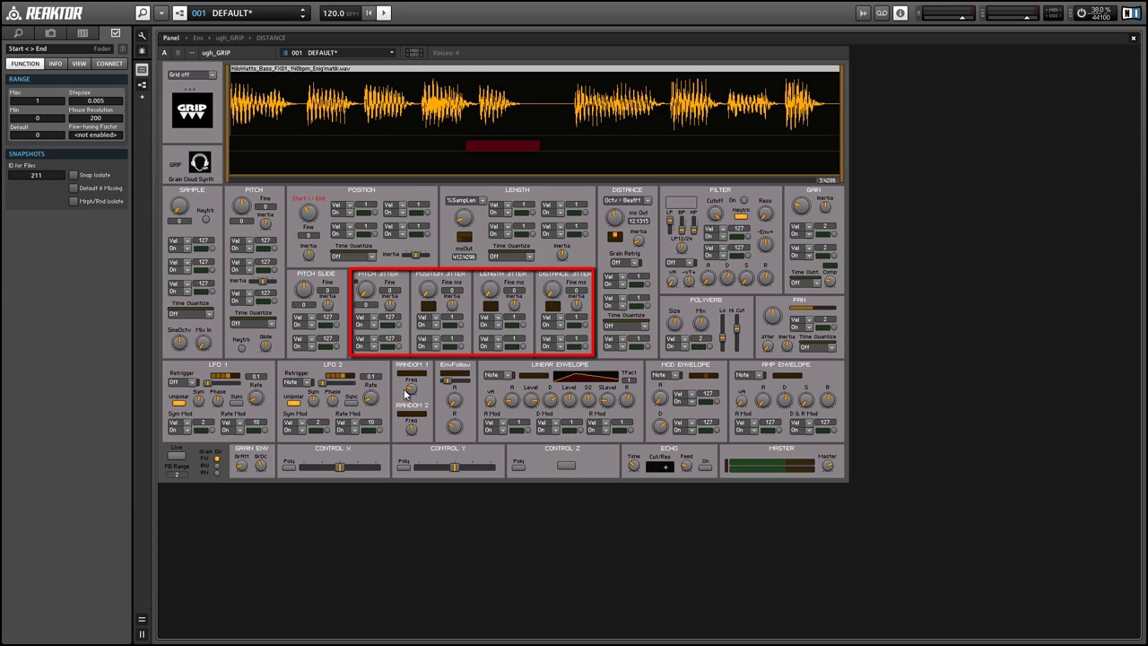
Open the modulation source list for the Position section's first slot.
{"action": "left_click", "coordinate": [339, 207]}
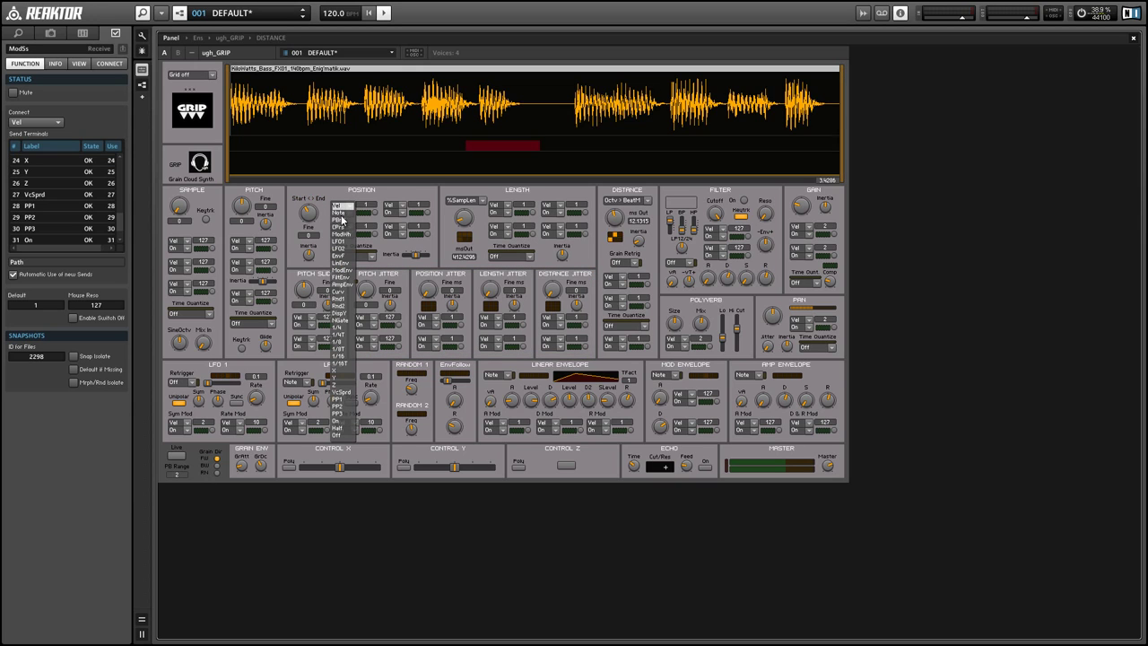
Assign Random 1 to Position's first modulation slot, enable it, and check Random 1's Freq.
{"action": "left_click", "coordinate": [345, 302]}
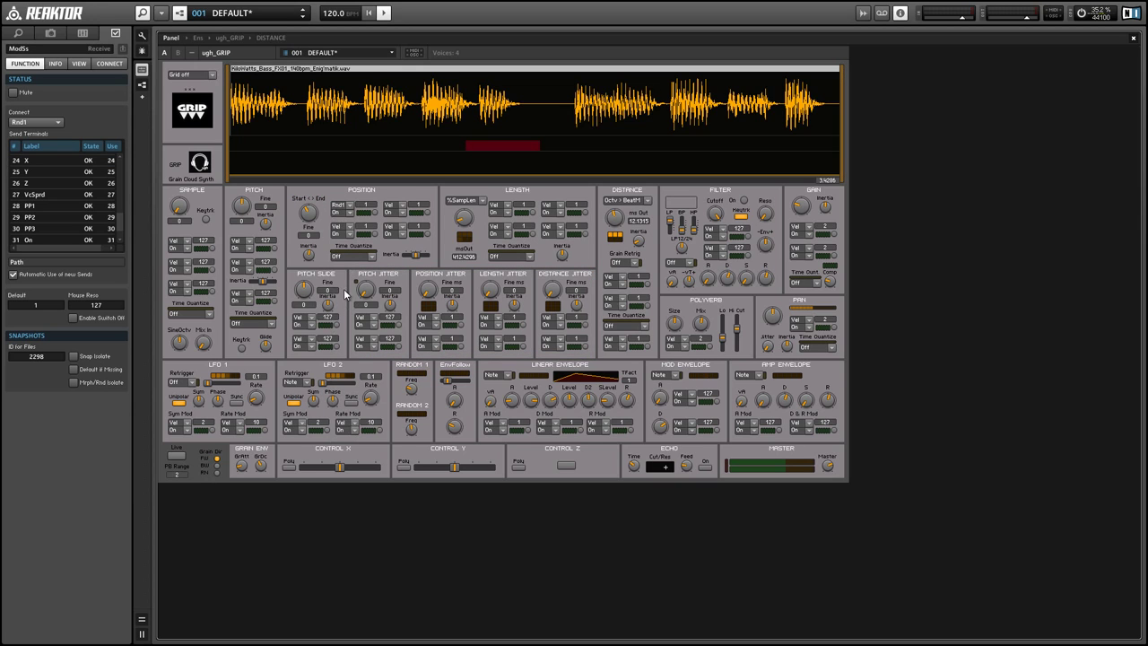
{"action": "left_click", "coordinate": [374, 215]}
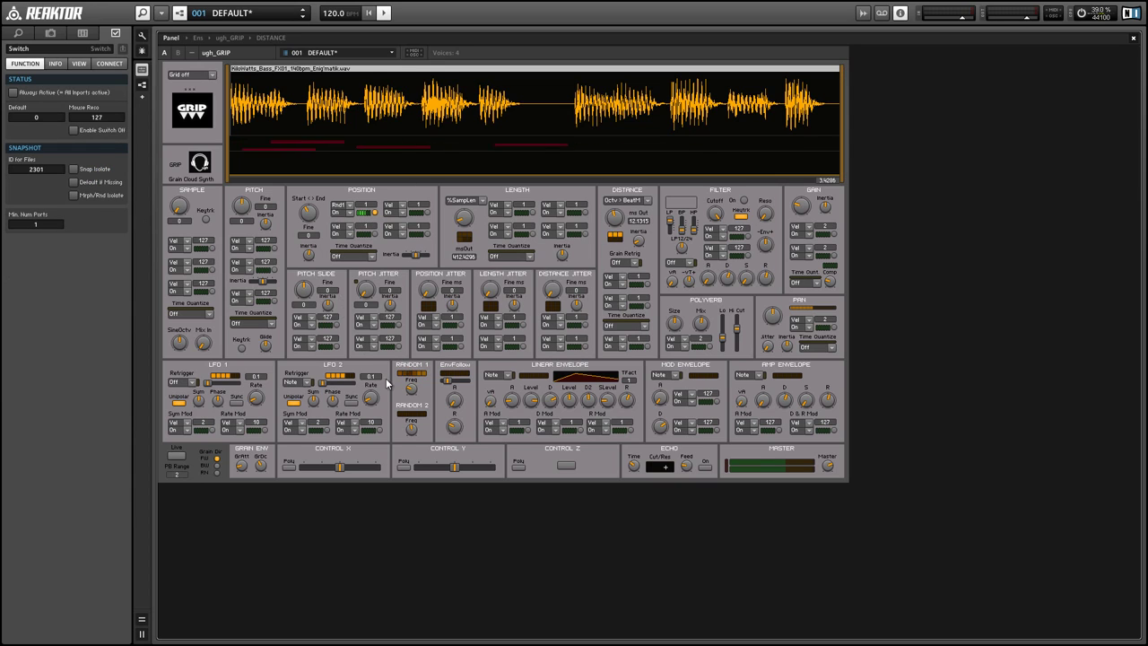
{"action": "left_click", "coordinate": [411, 389]}
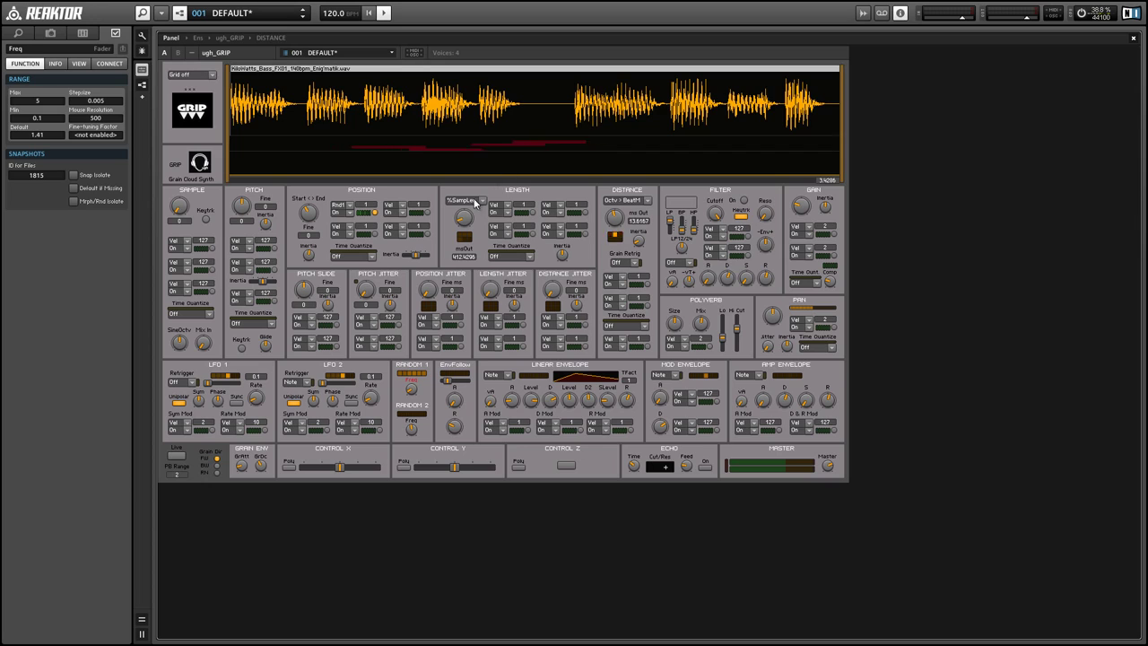
Lengthen the grains, space them 250 ms apart, set Pitch Slide to 12 and Sample to 66.
{"action": "left_click_drag", "start_coordinate": [464, 220], "coordinate": [452, 207]}
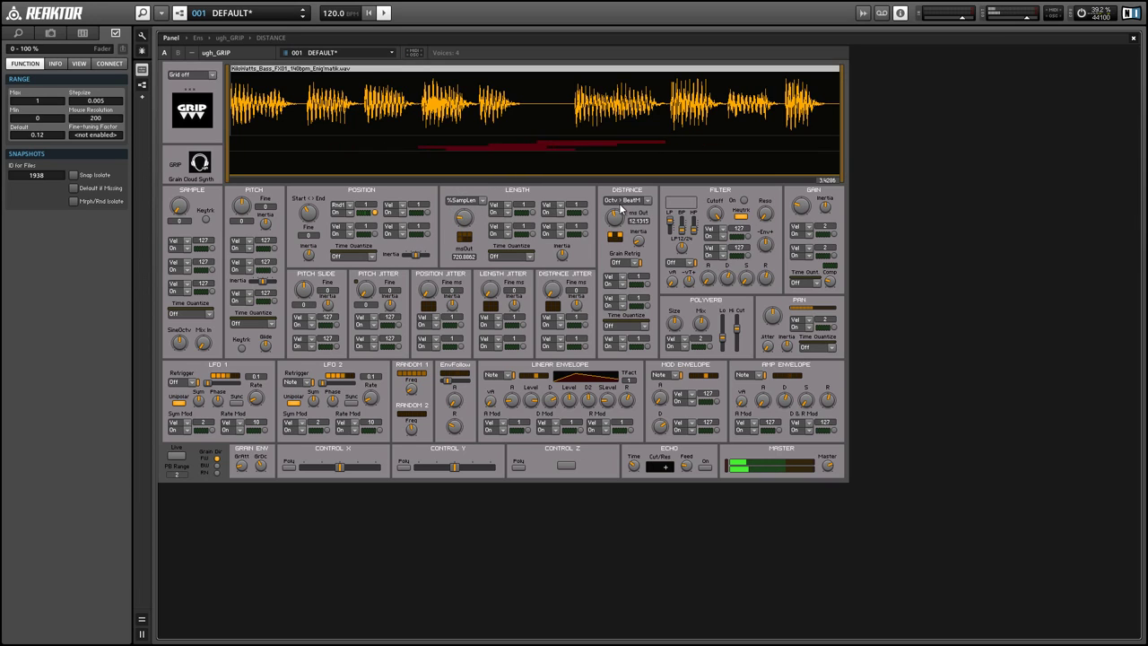
{"action": "left_click_drag", "start_coordinate": [614, 216], "coordinate": [573, 130]}
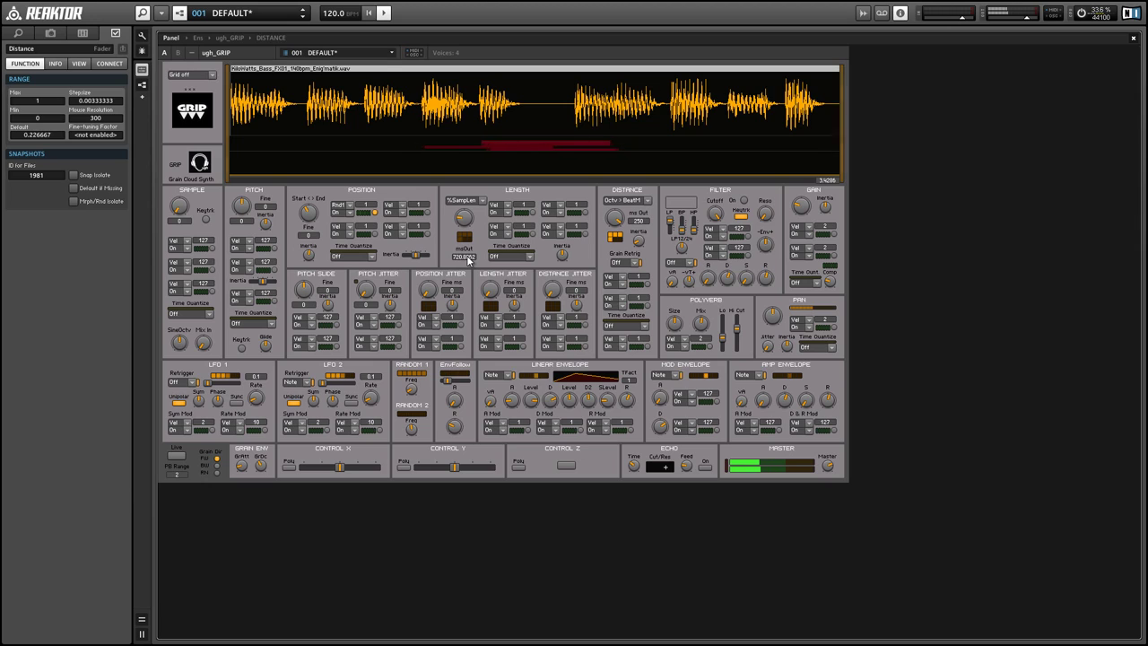
{"action": "left_click_drag", "start_coordinate": [314, 296], "coordinate": [309, 281]}
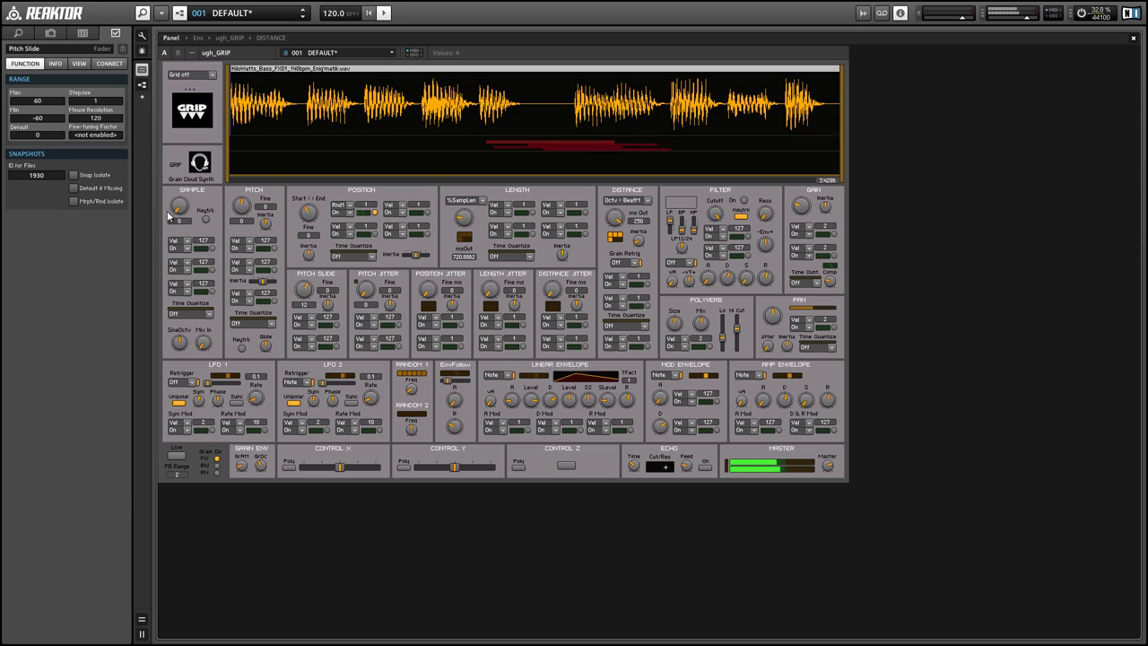
{"action": "mouse_move", "coordinate": [185, 211]}
{"action": "left_mouse_down"}
{"action": "mouse_move", "coordinate": [179, 192]}
{"action": "mouse_move", "coordinate": [184, 210]}
{"action": "left_mouse_up"}
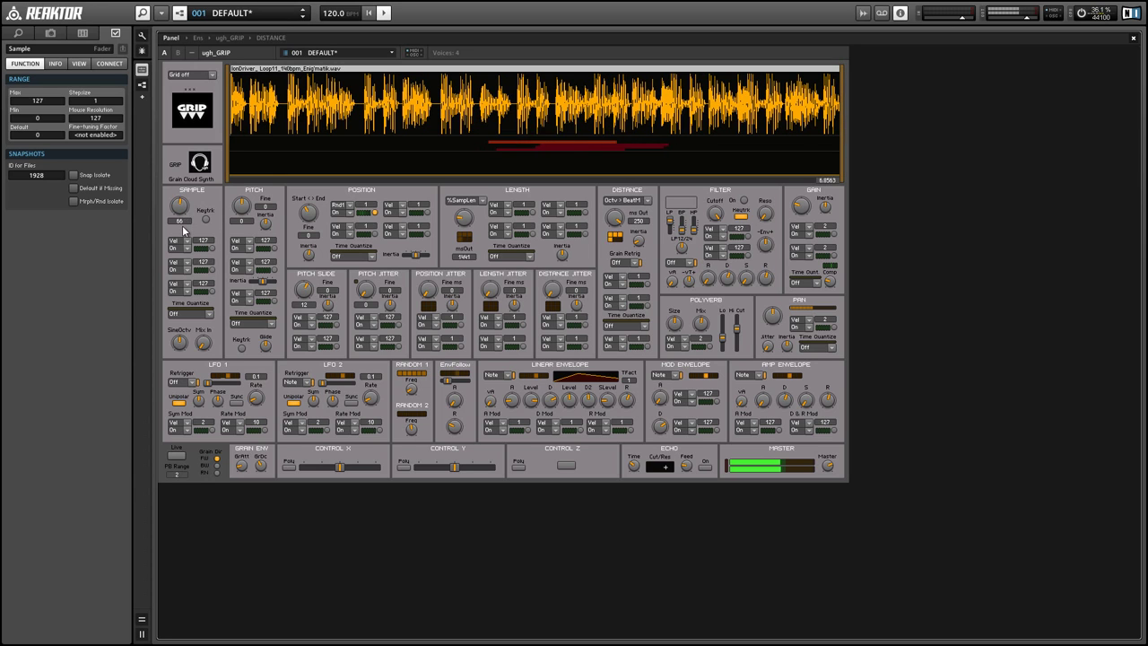
Draw a wavy curve under the waveform and assign it, at reduced amount, to modulate Sample.
{"action": "left_click", "coordinate": [245, 174]}
{"action": "mouse_move", "coordinate": [244, 174]}
{"action": "left_mouse_down"}
{"action": "mouse_move", "coordinate": [408, 160]}
{"action": "mouse_move", "coordinate": [479, 177]}
{"action": "mouse_move", "coordinate": [538, 161]}
{"action": "mouse_move", "coordinate": [602, 174]}
{"action": "mouse_move", "coordinate": [805, 170]}
{"action": "left_mouse_up"}
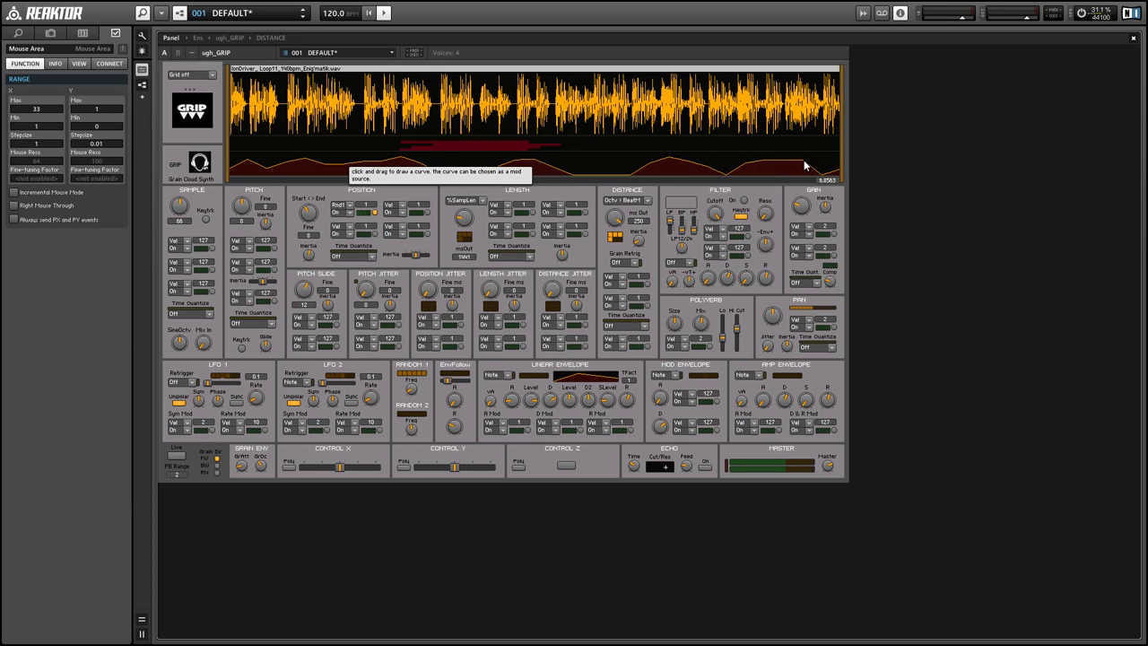
{"action": "left_click", "coordinate": [192, 243]}
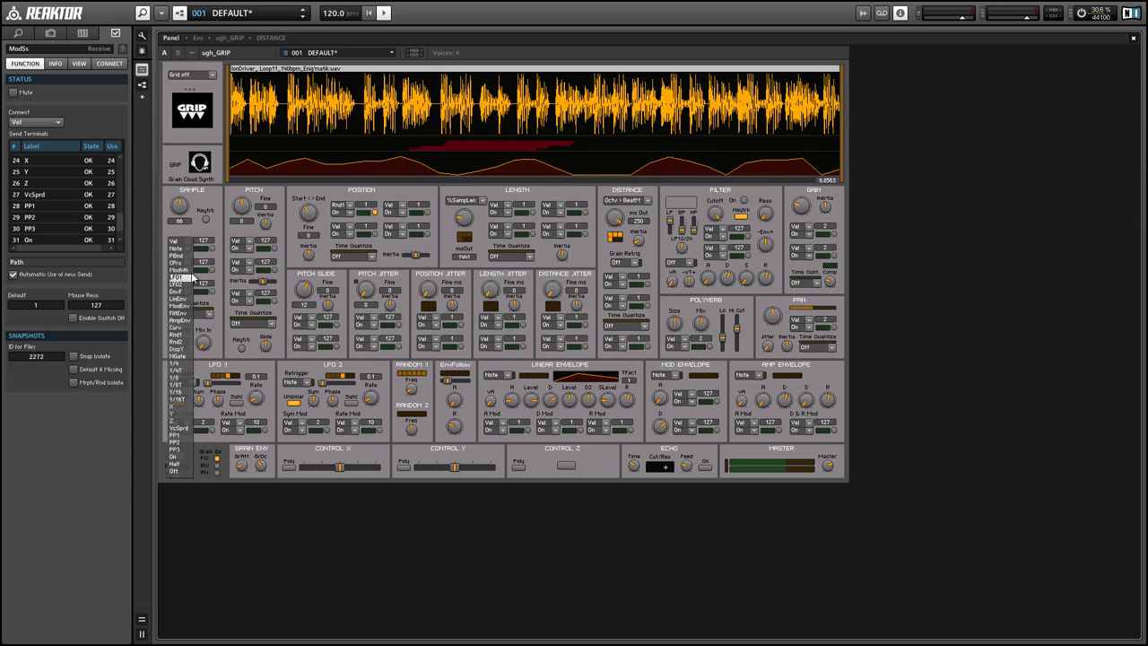
{"action": "left_click", "coordinate": [180, 327]}
{"action": "left_click_drag", "start_coordinate": [203, 240], "coordinate": [204, 305]}
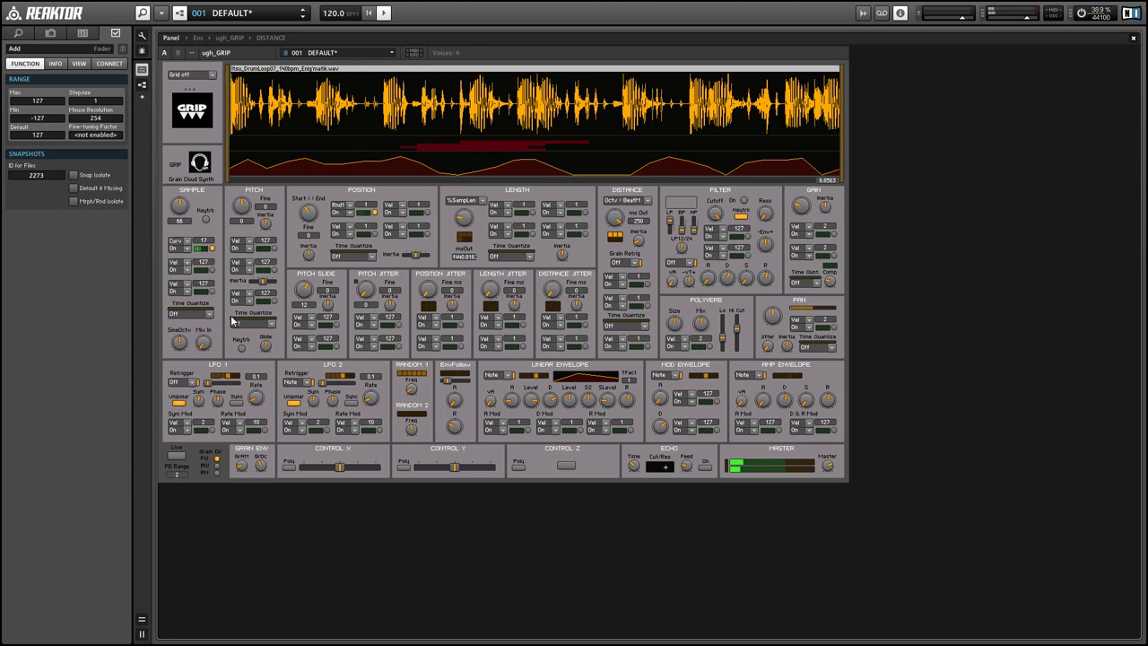
Scroll the Sample knob up to 87, loading Whitebear_BeatboxGlitch_140bpm_Enigmatik.wav.
{"action": "scroll", "coordinate": [179, 204], "scroll_direction": "up", "scroll_amount": 5}
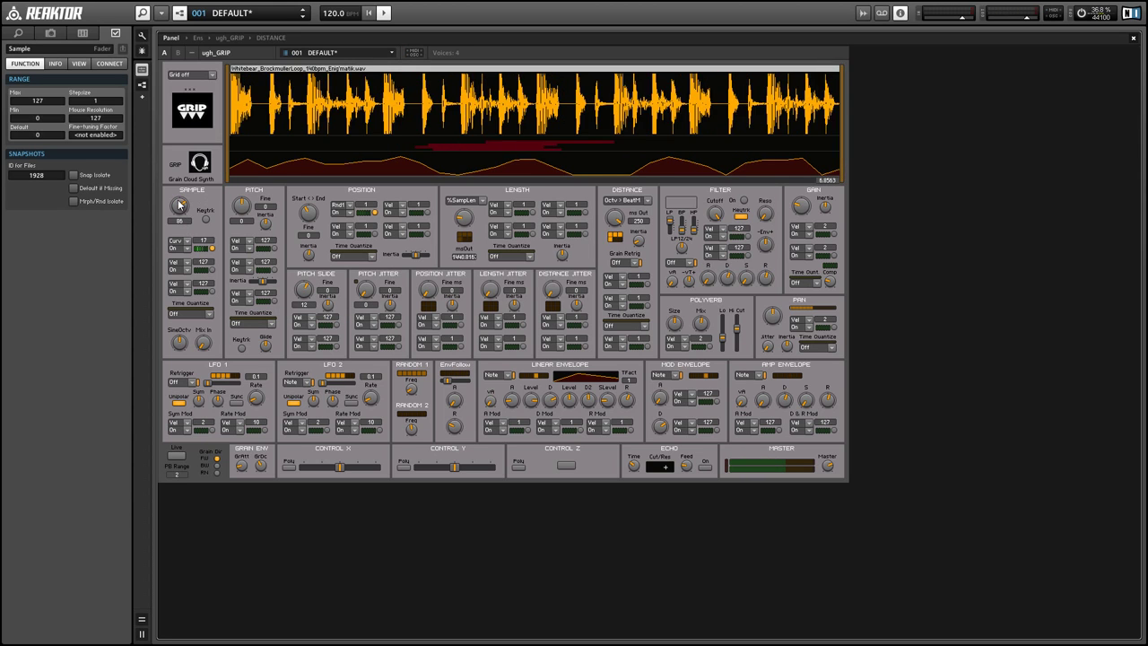
{"action": "scroll", "coordinate": [180, 204], "scroll_direction": "up", "scroll_amount": 1}
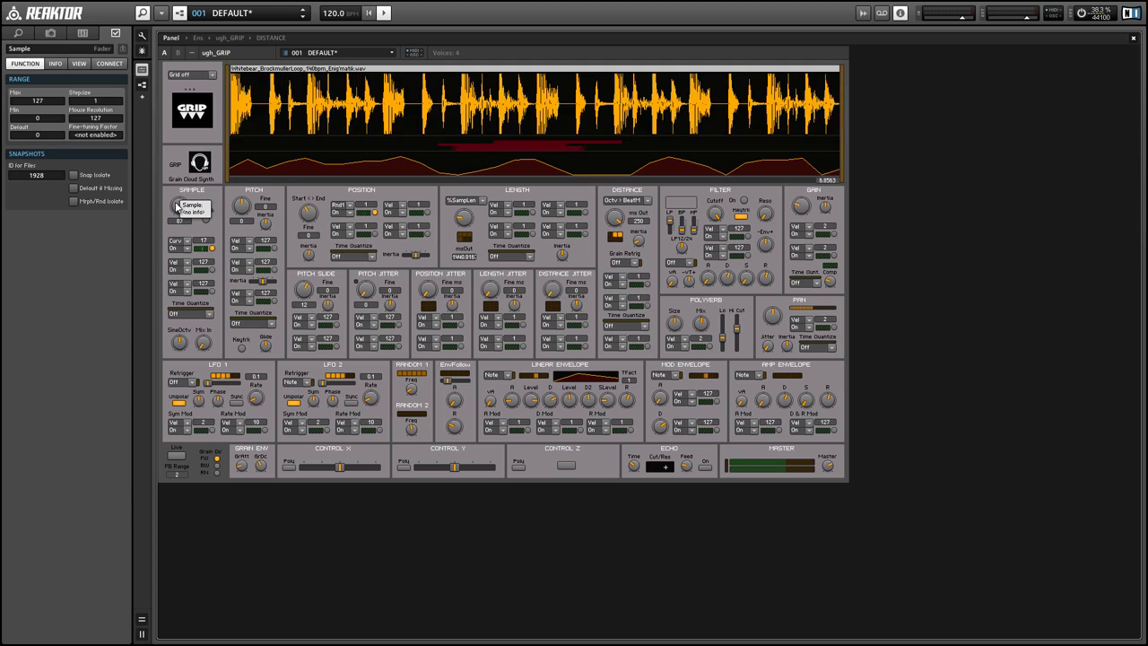
{"action": "scroll", "coordinate": [178, 206], "scroll_direction": "up", "scroll_amount": 1}
{"action": "scroll", "coordinate": [177, 206], "scroll_direction": "down", "scroll_amount": 1}
{"action": "scroll", "coordinate": [178, 206], "scroll_direction": "up", "scroll_amount": 1}
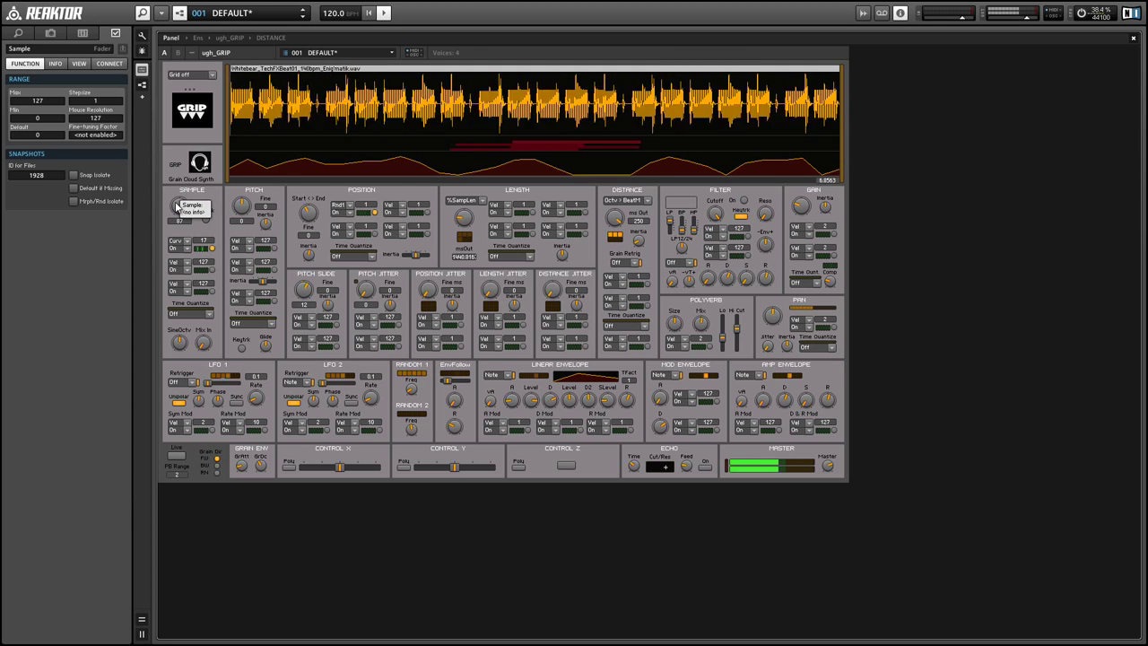
{"action": "scroll", "coordinate": [178, 206], "scroll_direction": "up", "scroll_amount": 1}
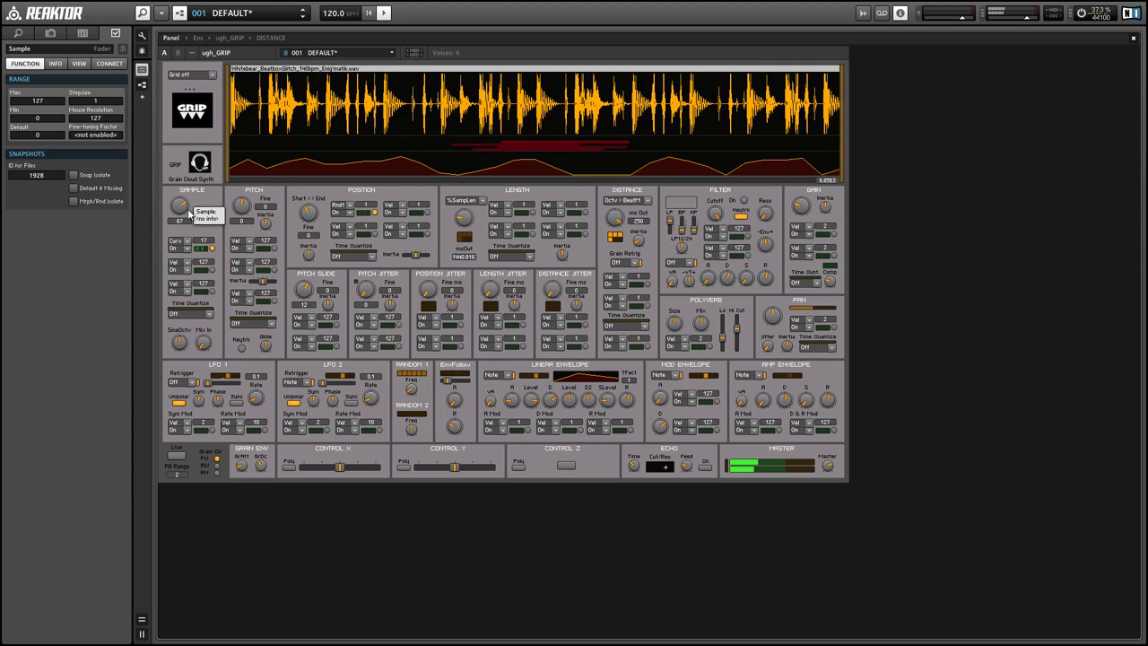
Switch Distance to the 1-1000 ms range and shorten the grain spacing.
{"action": "left_click", "coordinate": [626, 200]}
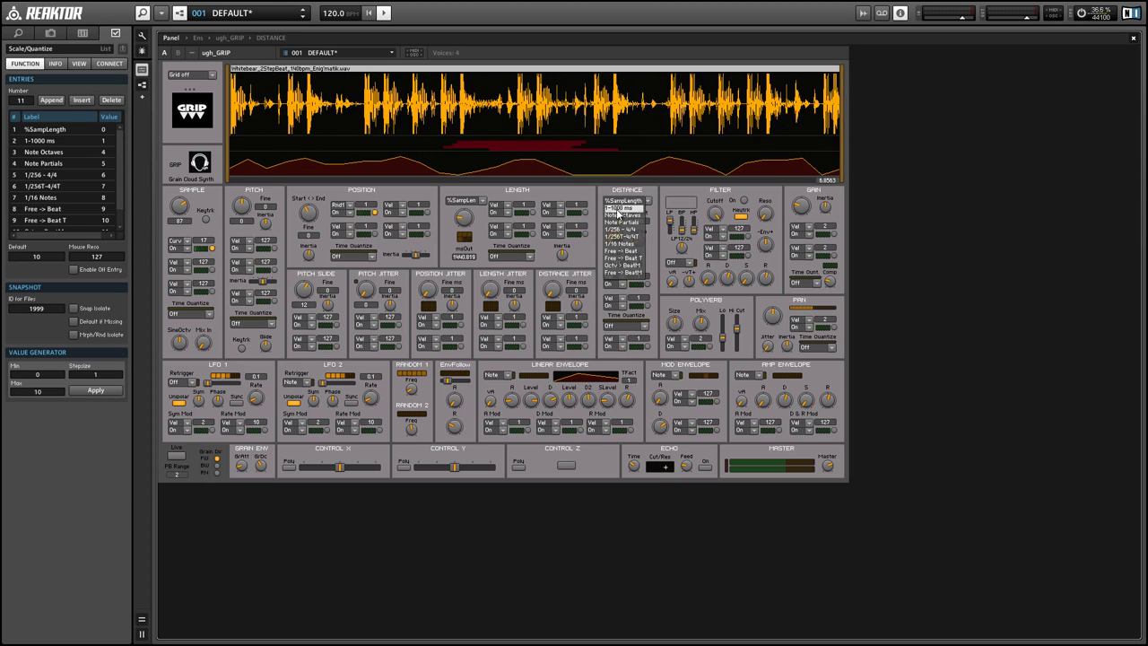
{"action": "left_click", "coordinate": [619, 220]}
{"action": "left_click", "coordinate": [616, 225]}
{"action": "left_click_drag", "start_coordinate": [616, 225], "coordinate": [617, 231]}
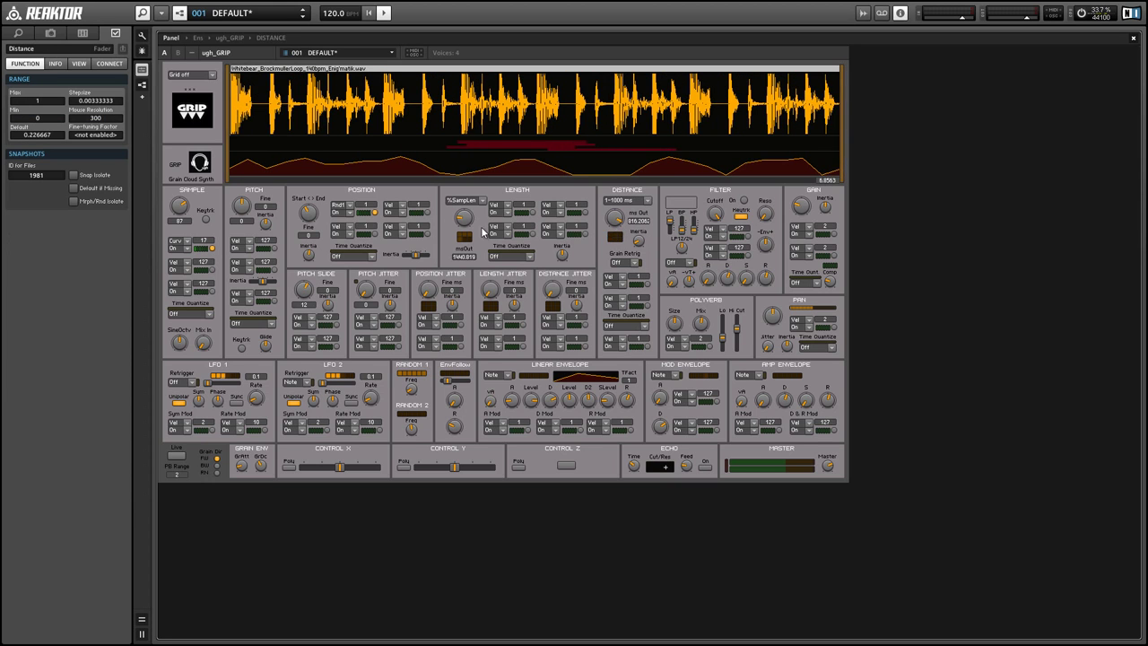
Make grains much shorter, trim spacing further, check amp sustain, and open Pitch Slide's sources.
{"action": "left_click_drag", "start_coordinate": [475, 220], "coordinate": [472, 233]}
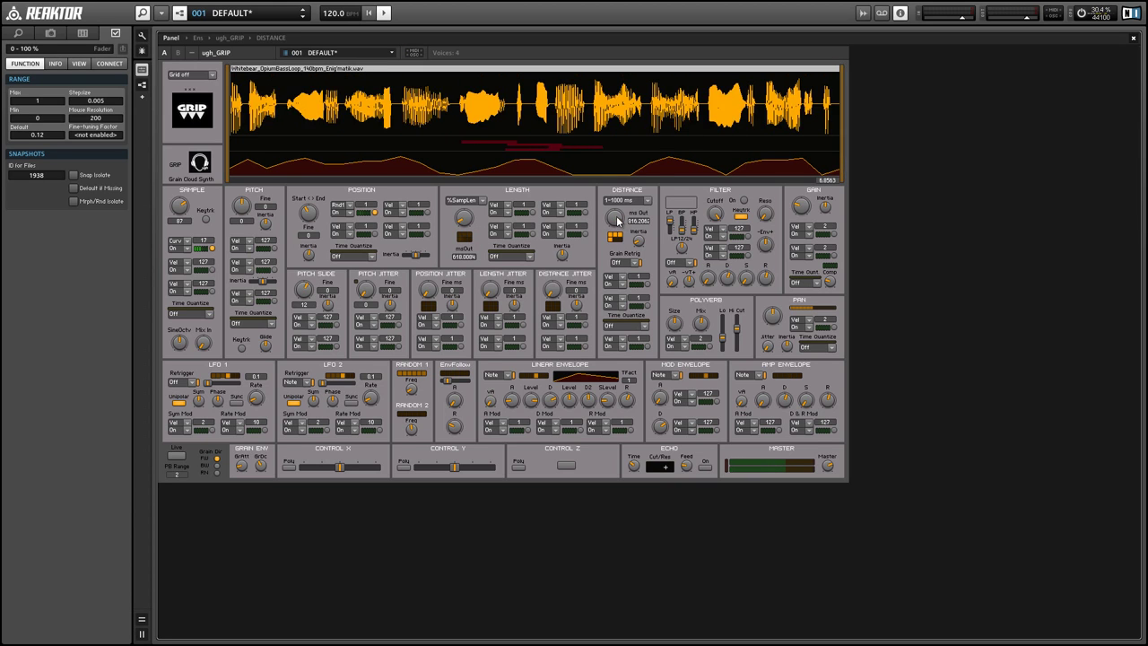
{"action": "left_click_drag", "start_coordinate": [615, 220], "coordinate": [615, 224]}
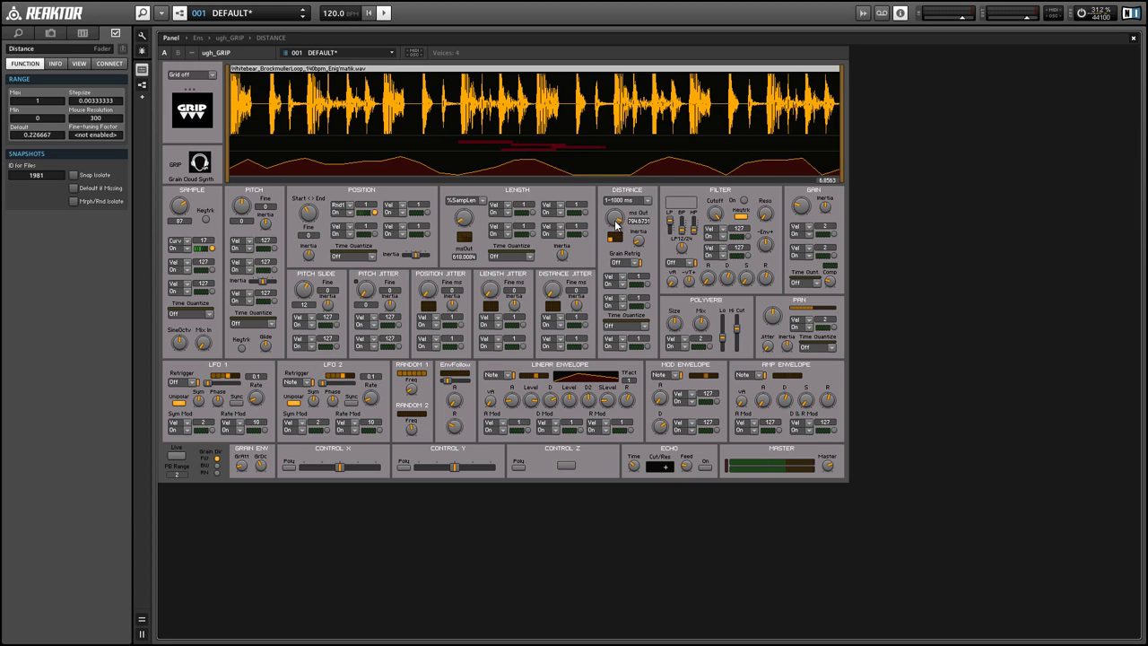
{"action": "left_click", "coordinate": [805, 401]}
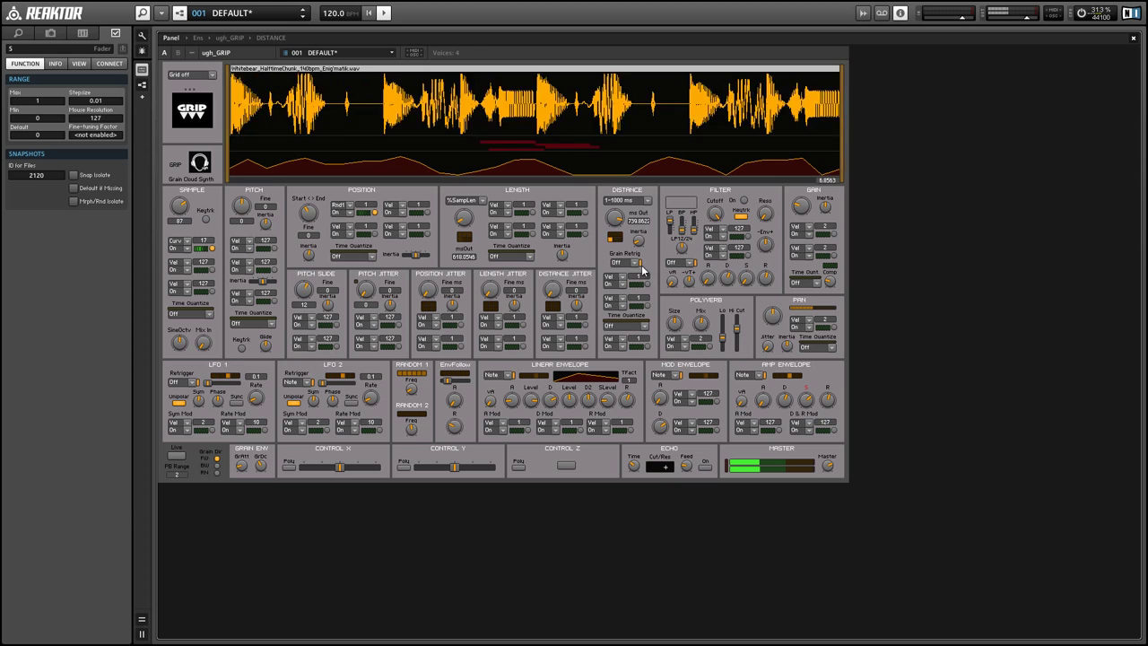
{"action": "left_click", "coordinate": [306, 321]}
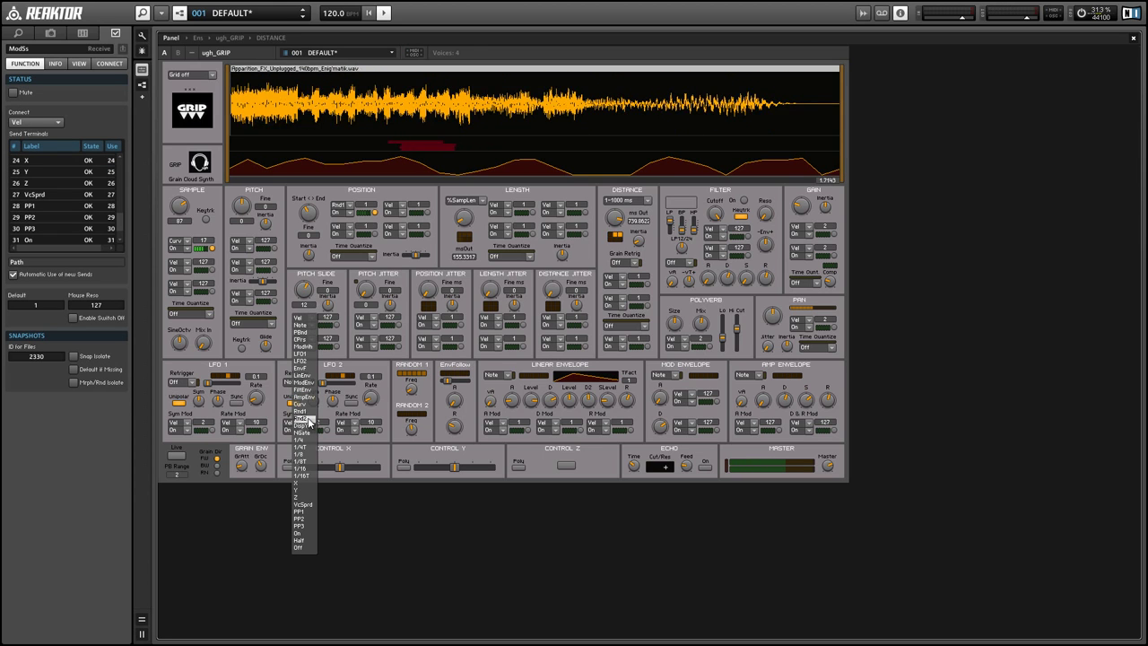
Assign Random 2 to Pitch Slide, enable the slot, set its amount and inertia, and shorten spacing.
{"action": "left_click", "coordinate": [304, 418]}
{"action": "left_click", "coordinate": [312, 329]}
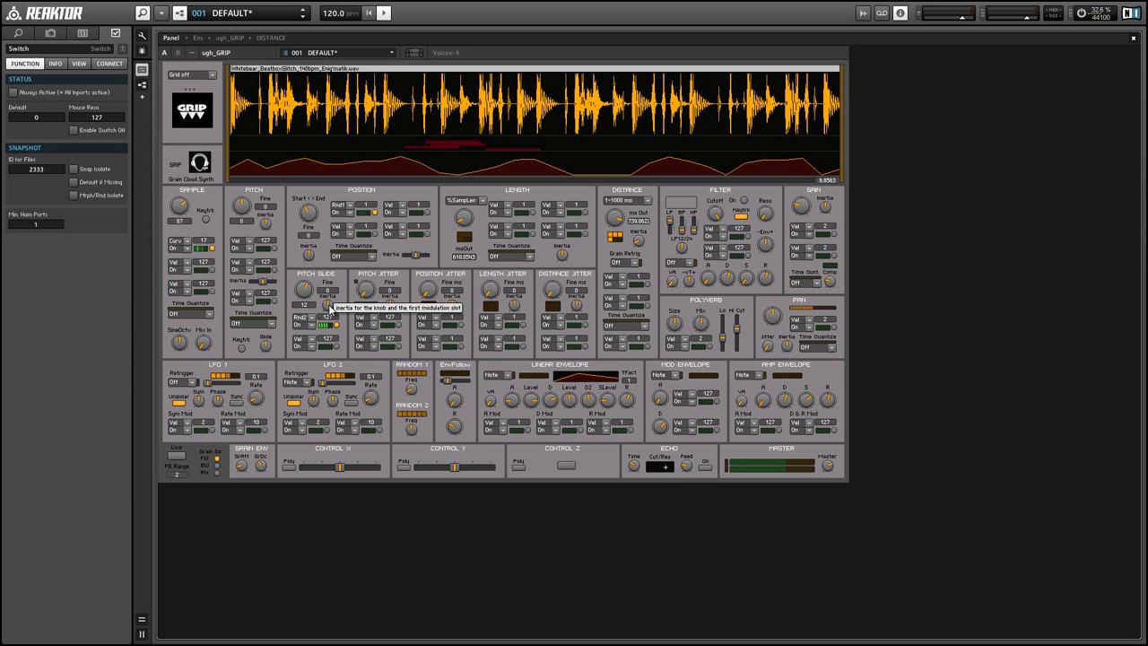
{"action": "left_click", "coordinate": [307, 304]}
{"action": "left_click", "coordinate": [304, 306]}
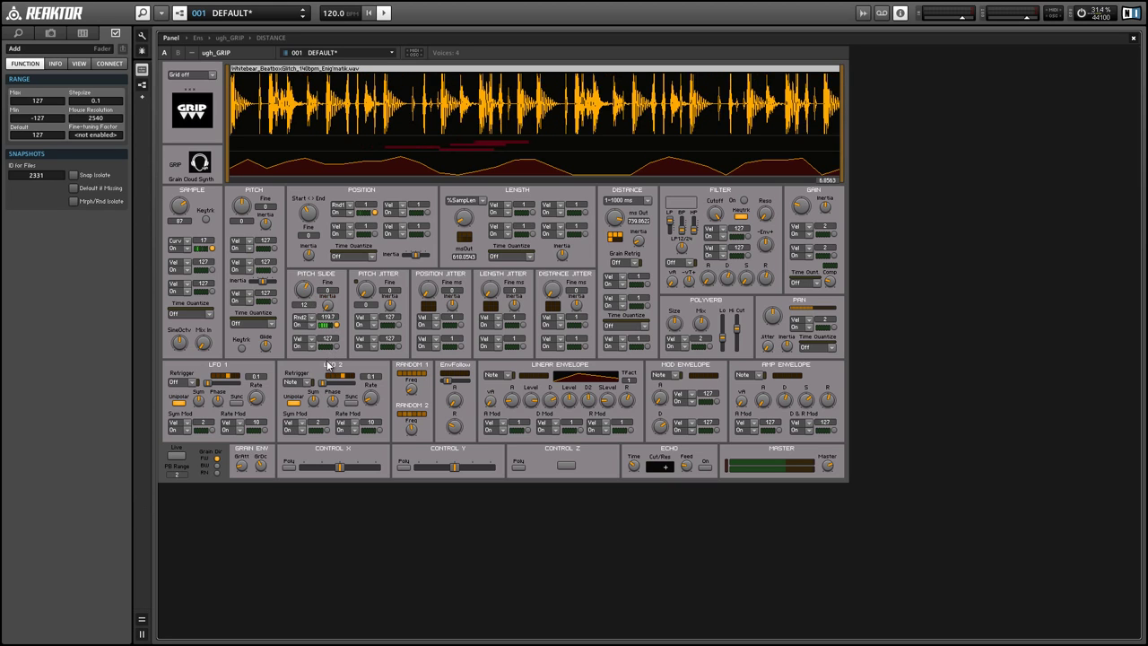
{"action": "left_click", "coordinate": [315, 305]}
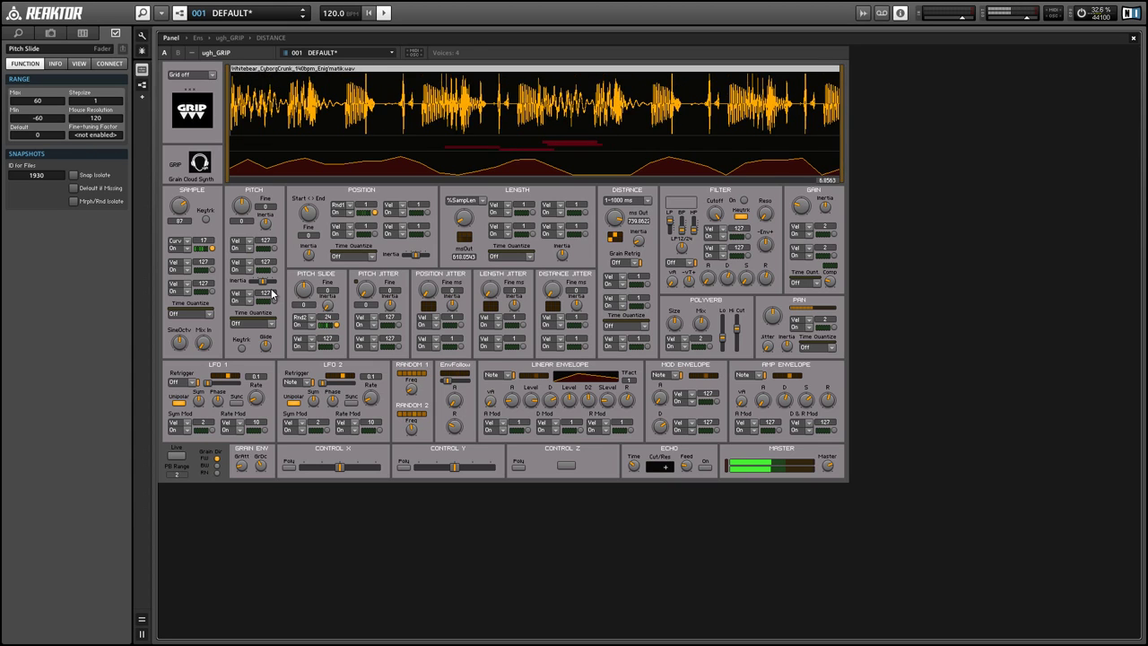
{"action": "left_click_drag", "start_coordinate": [614, 218], "coordinate": [609, 241]}
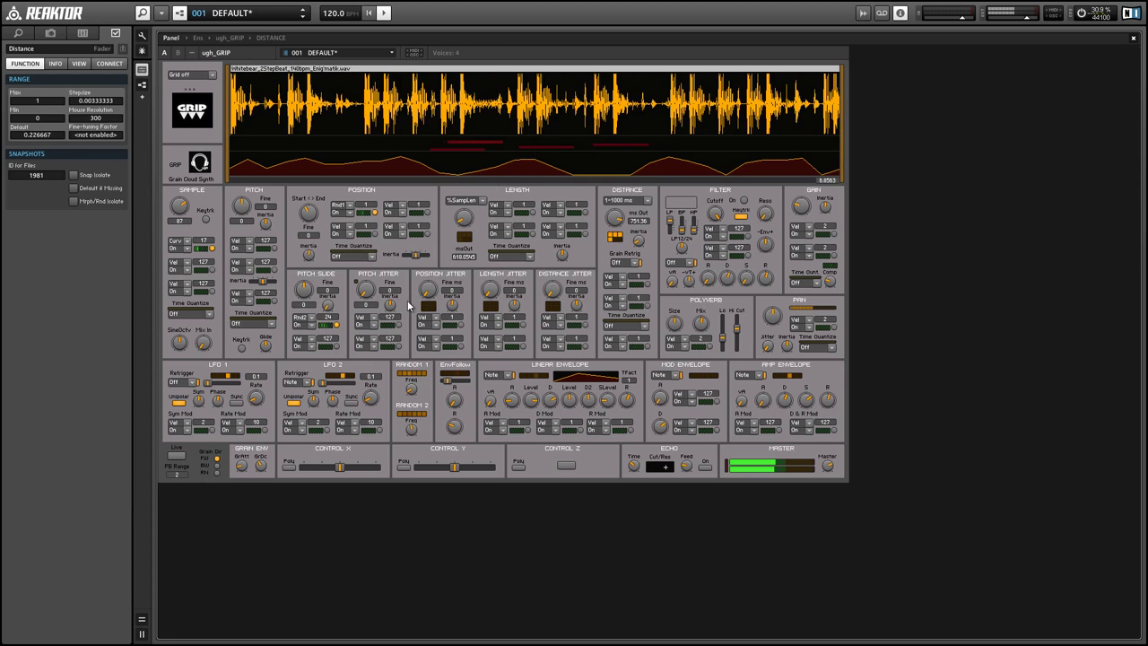
Set Pitch Jitter to 58, review Length and Distance Jitter, and lower Distance to about 333 ms.
{"action": "left_click_drag", "start_coordinate": [364, 289], "coordinate": [366, 269]}
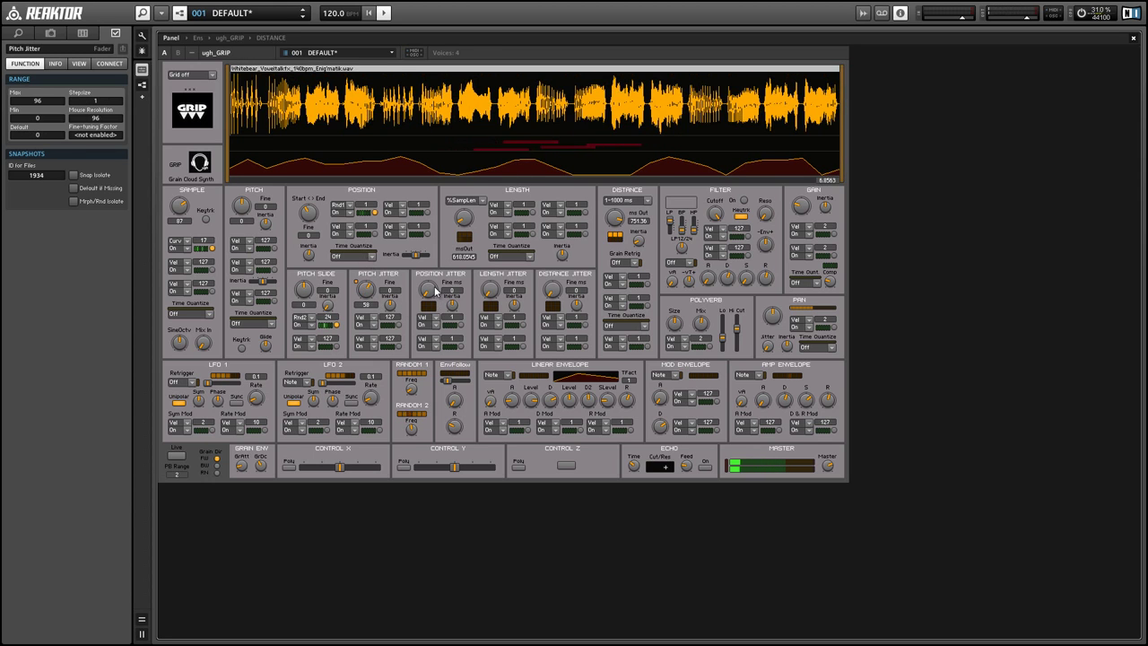
{"action": "left_click", "coordinate": [491, 280]}
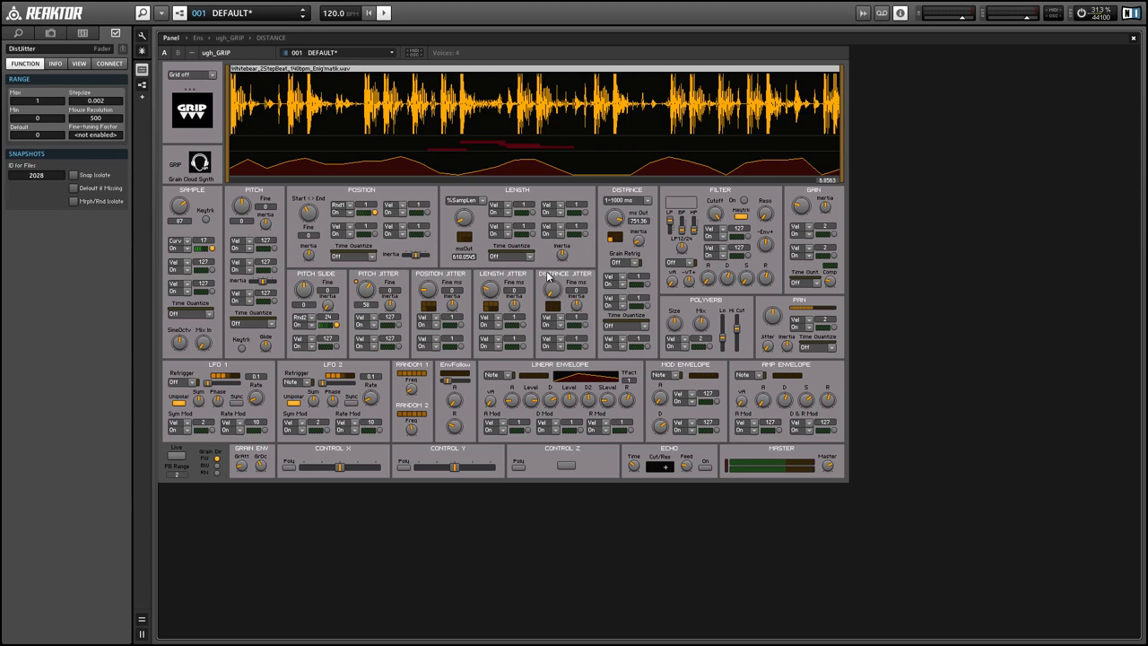
{"action": "left_click", "coordinate": [516, 225]}
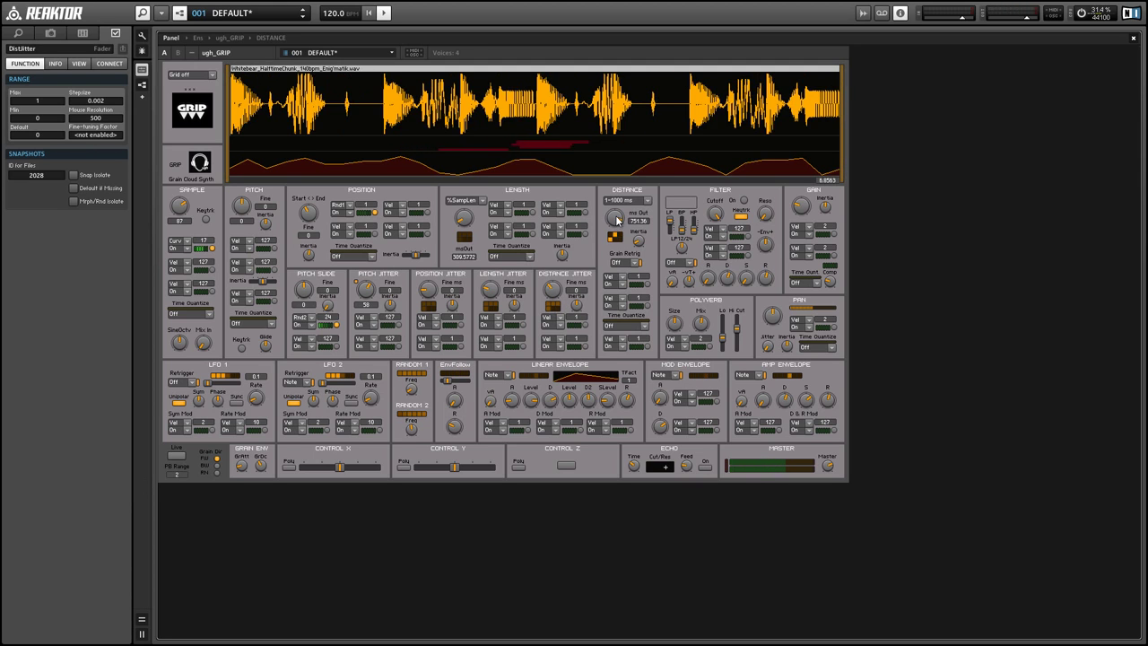
{"action": "left_click", "coordinate": [616, 238]}
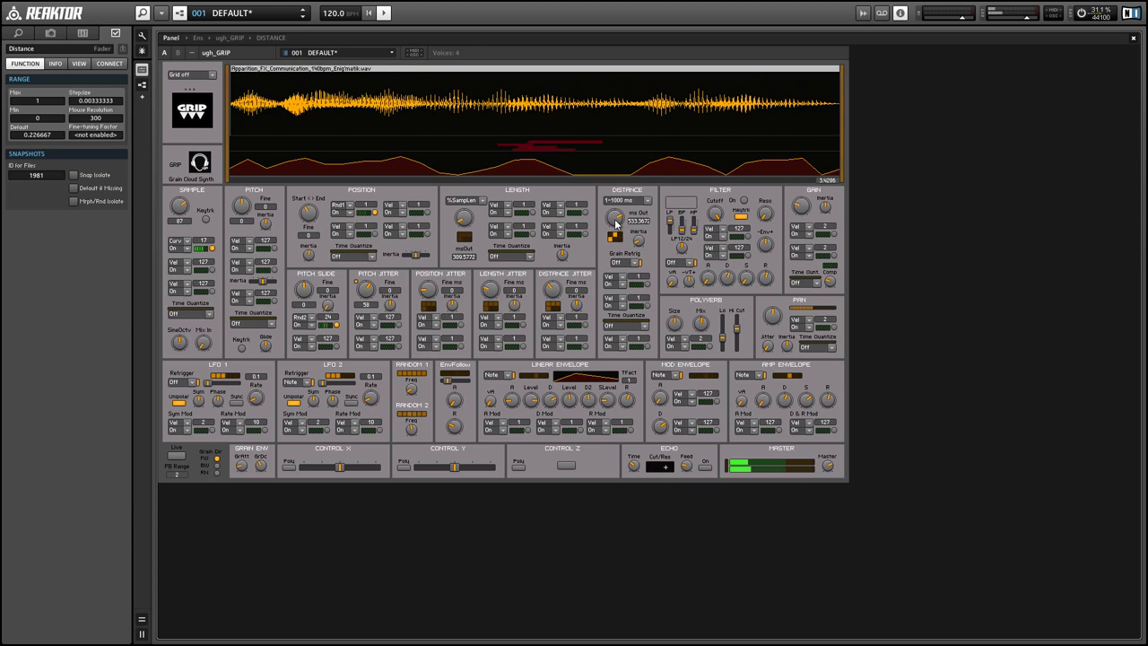